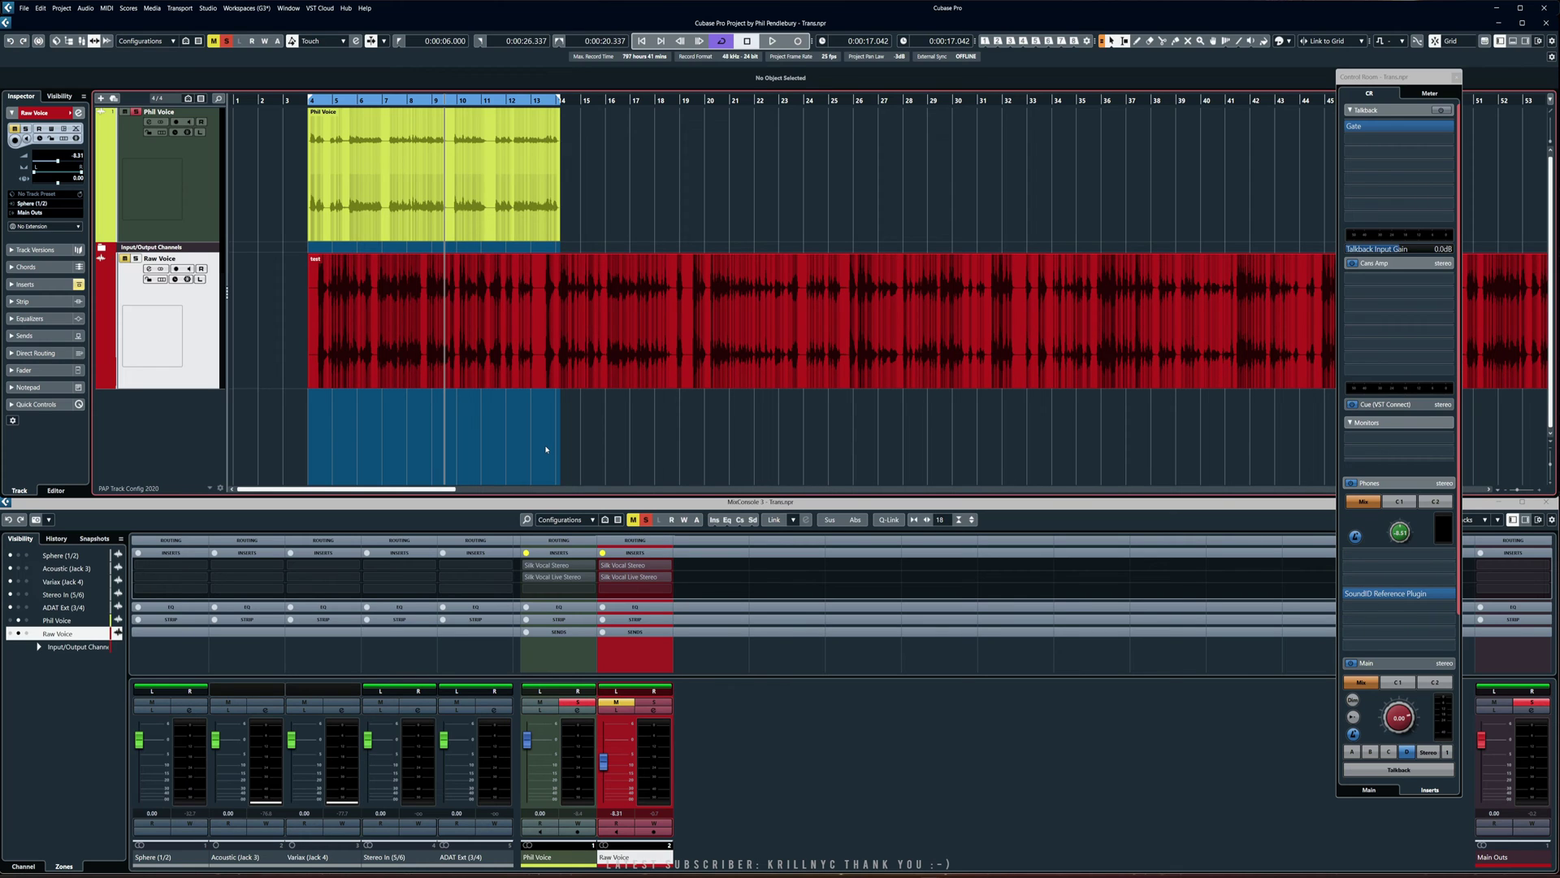
- Start playback and open the Silk Vocal Stereo editor on Phil Voice's first insert
key("space")
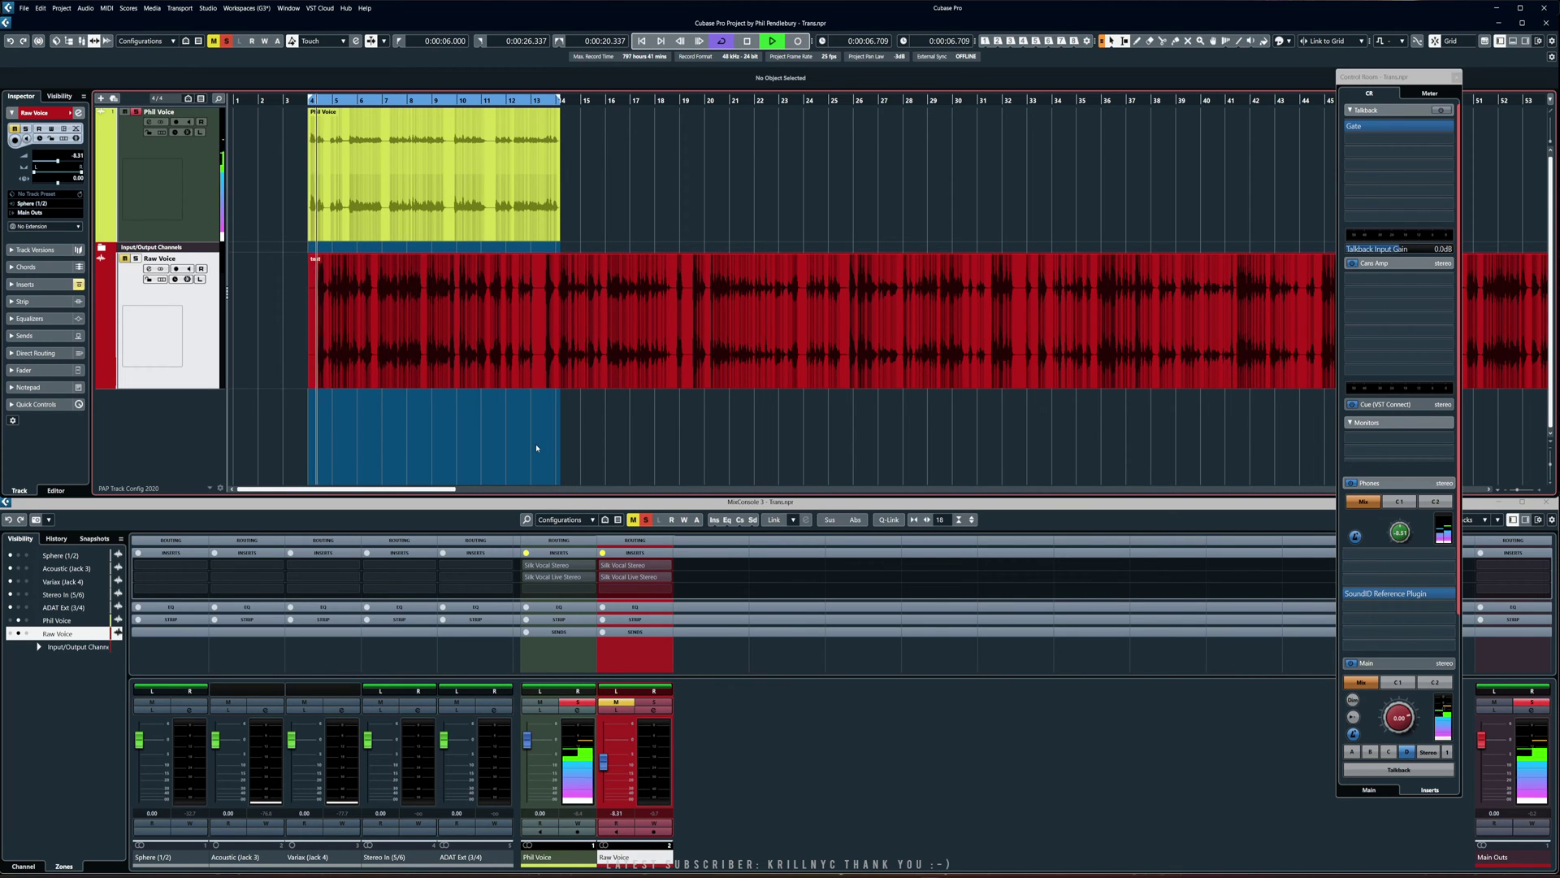
left_click(536, 565)
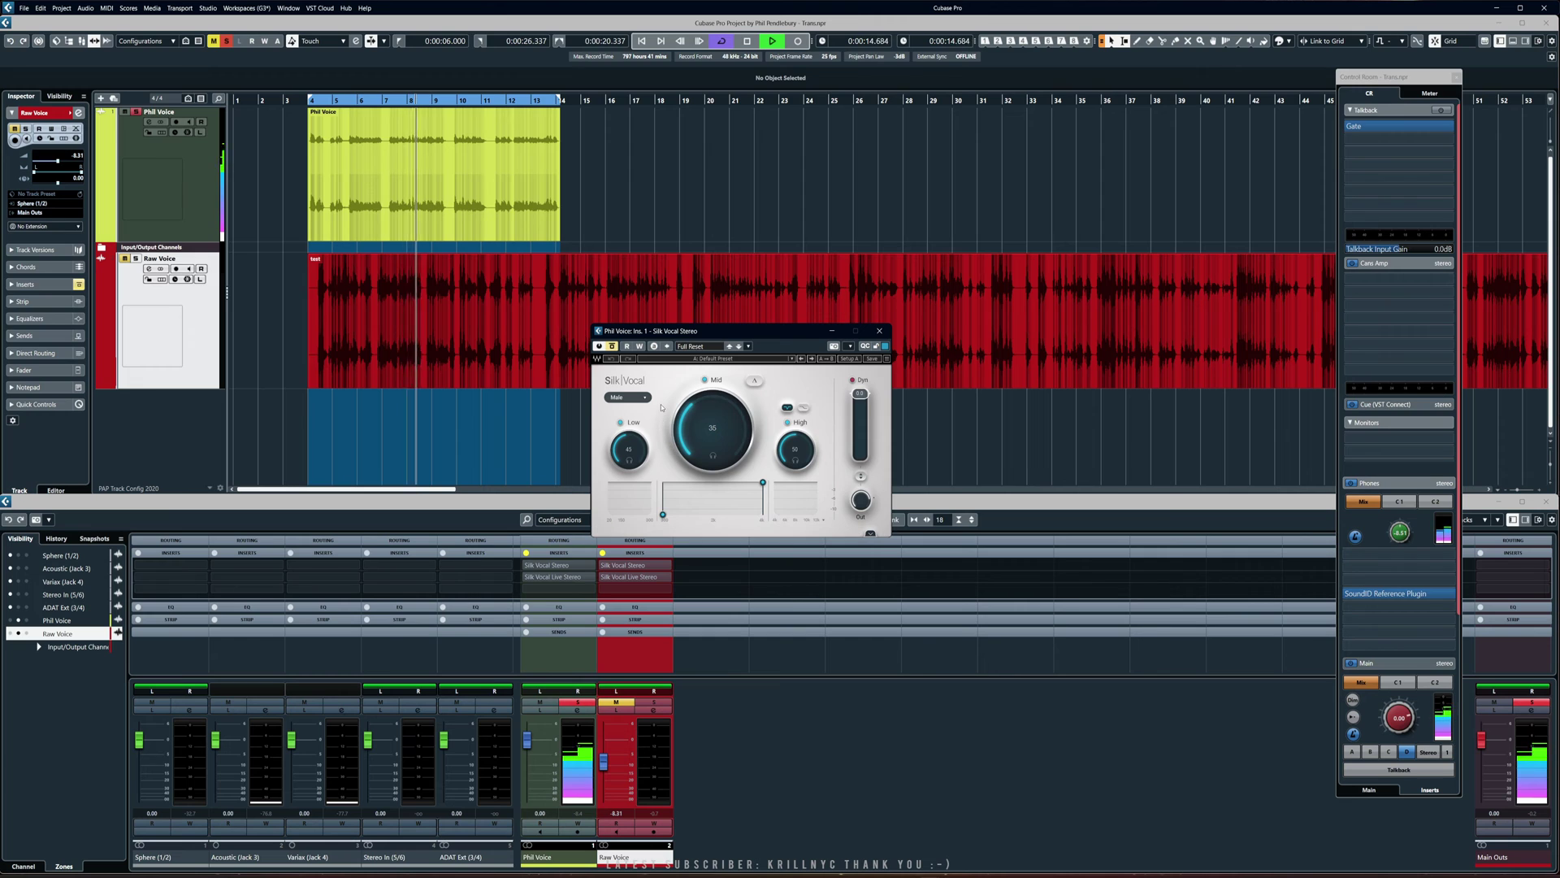
- Stop playback, expand Silk Vocal's extra controls, take it out of bypass and choose the Male voice type
key("space")
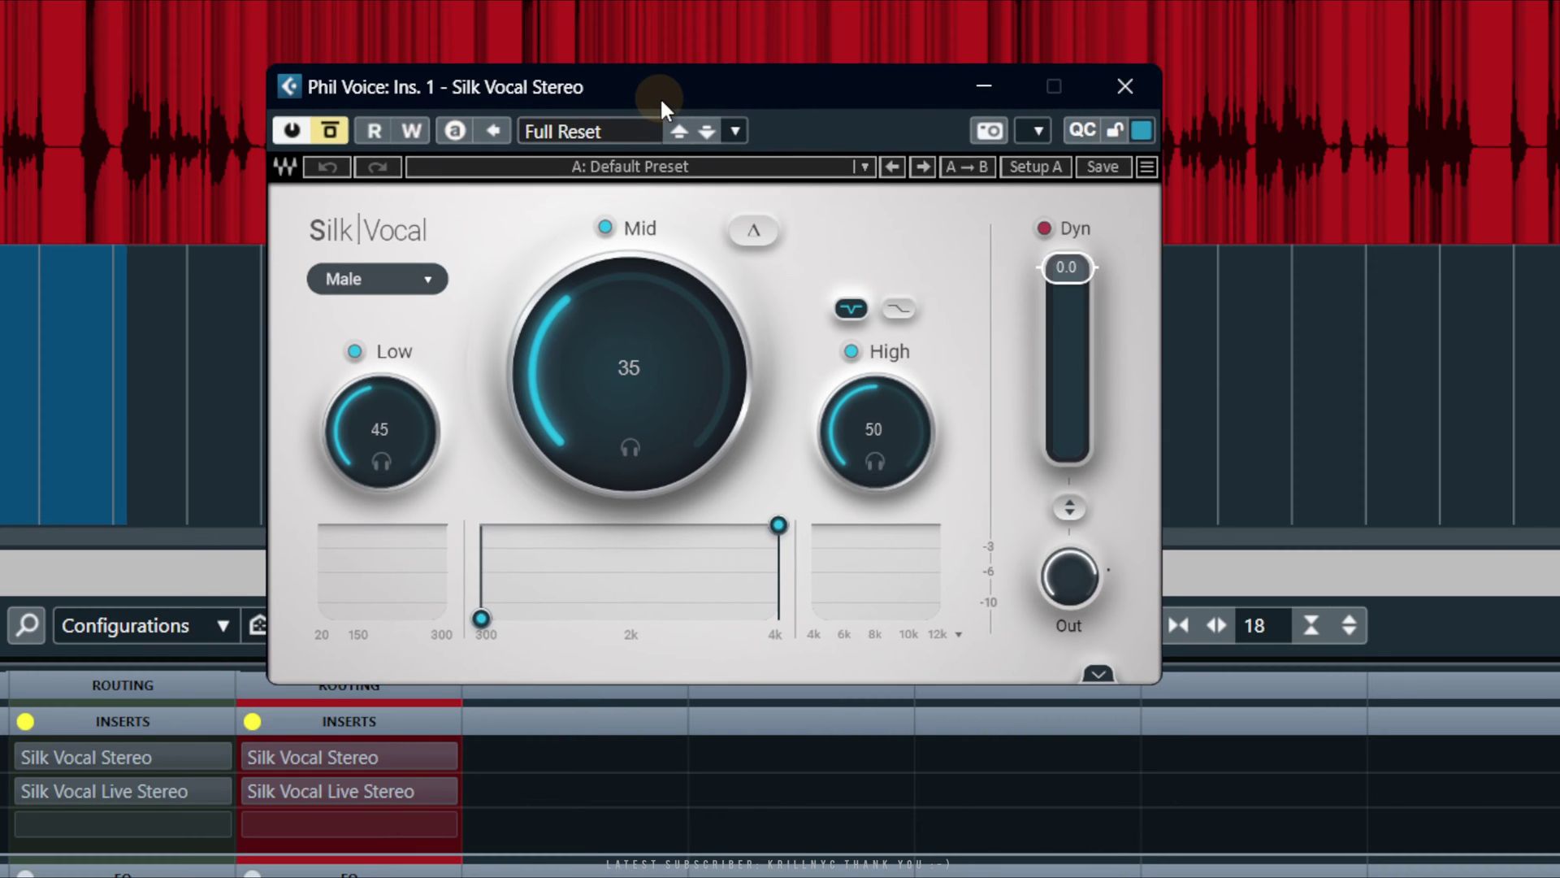
left_click(1106, 659)
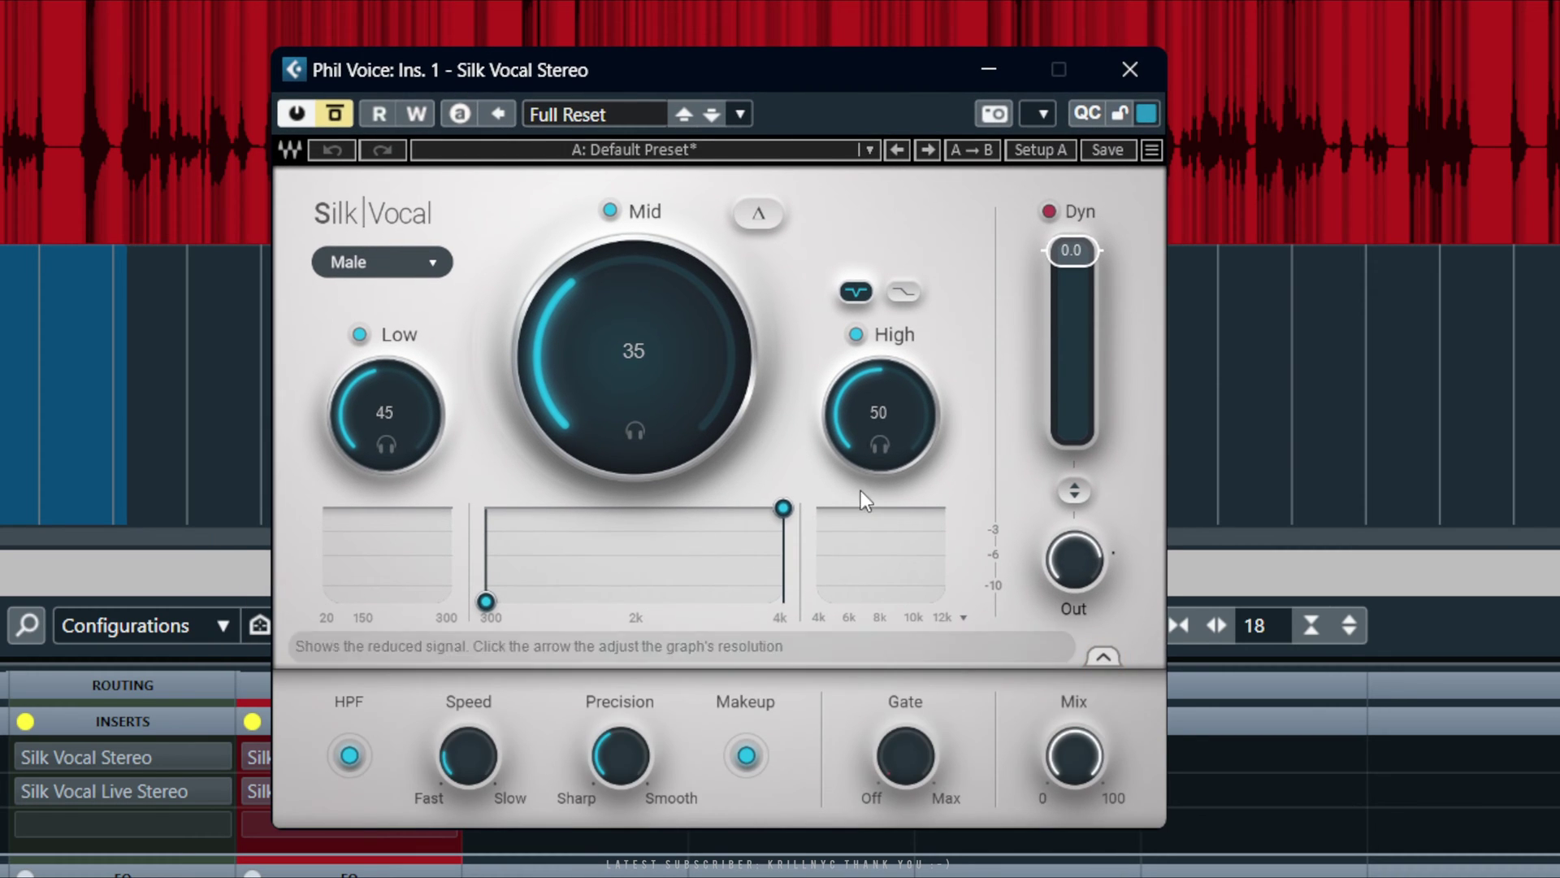
left_click_drag(693, 75, 769, 55)
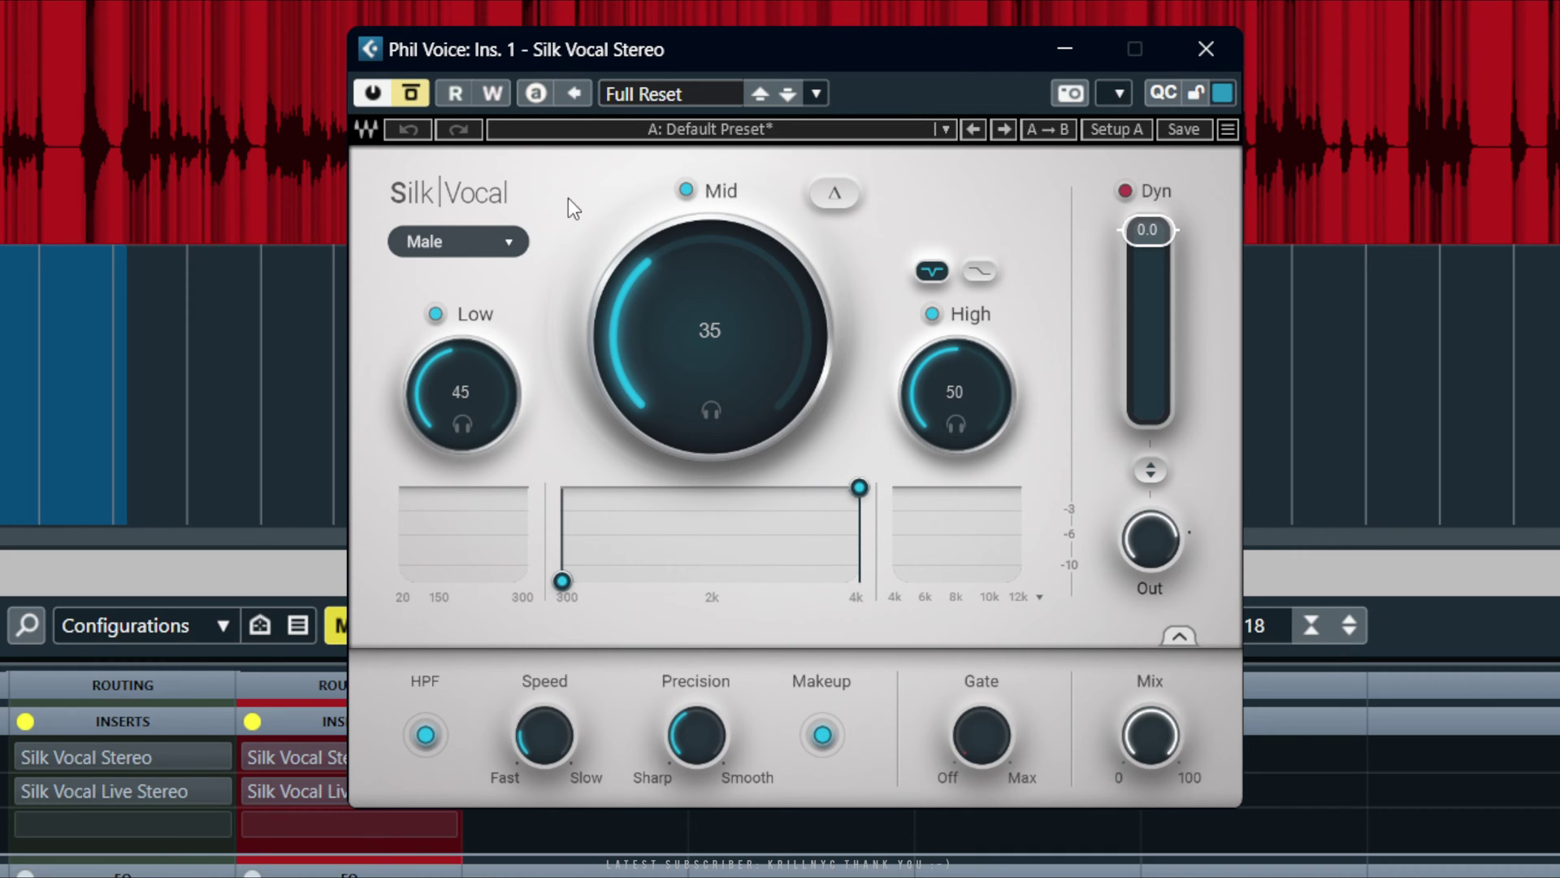
left_click(411, 93)
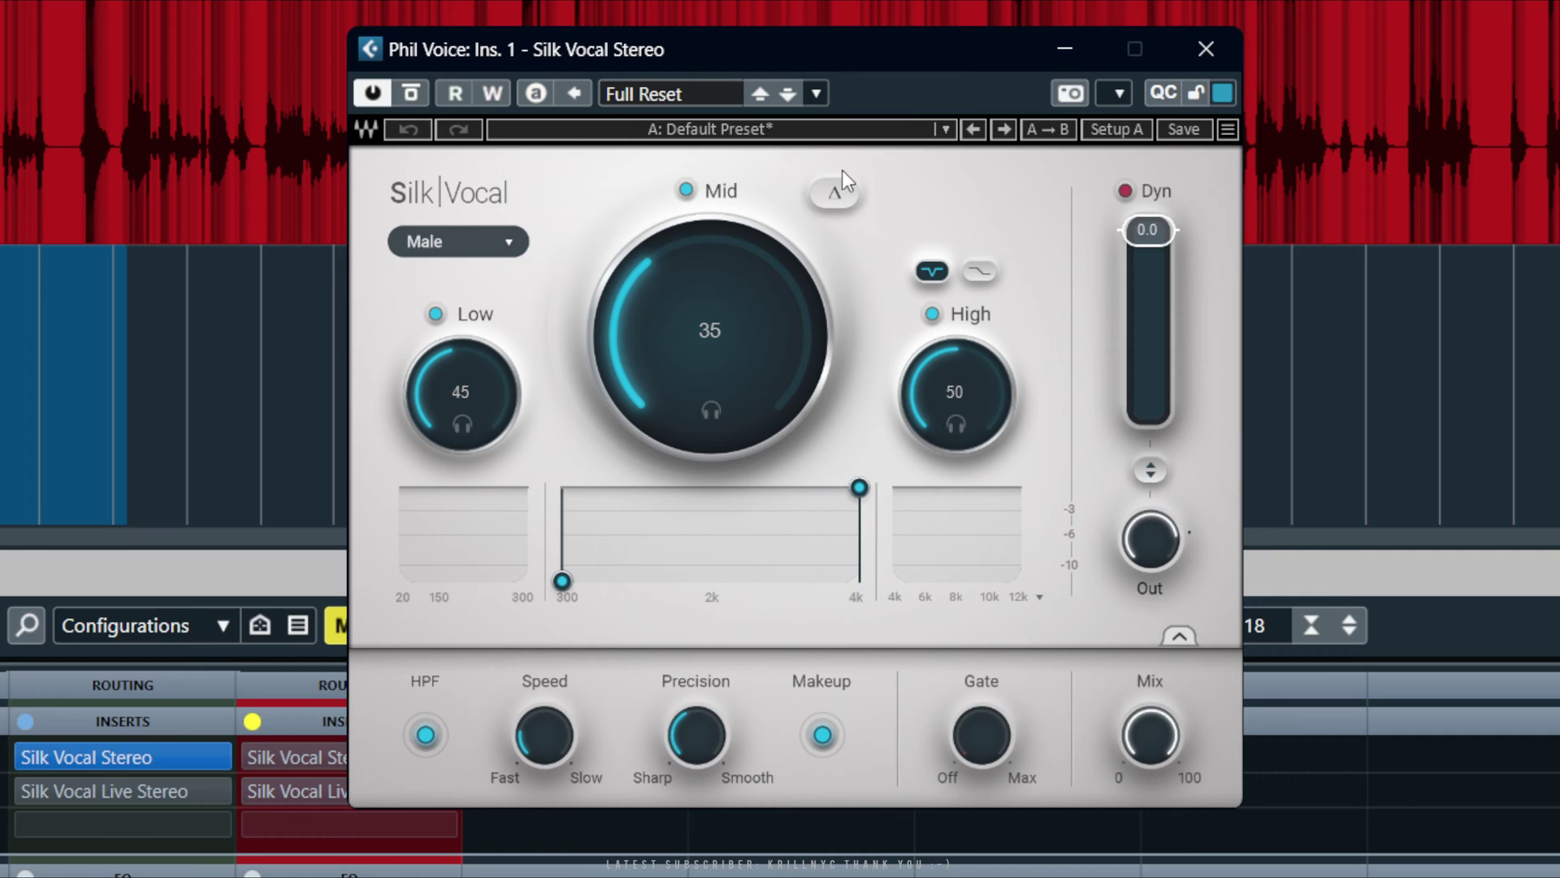
left_click(481, 241)
- Switch off the Low, Mid, High, Dyn, HPF and Makeup sections of Silk Vocal
left_click(436, 314)
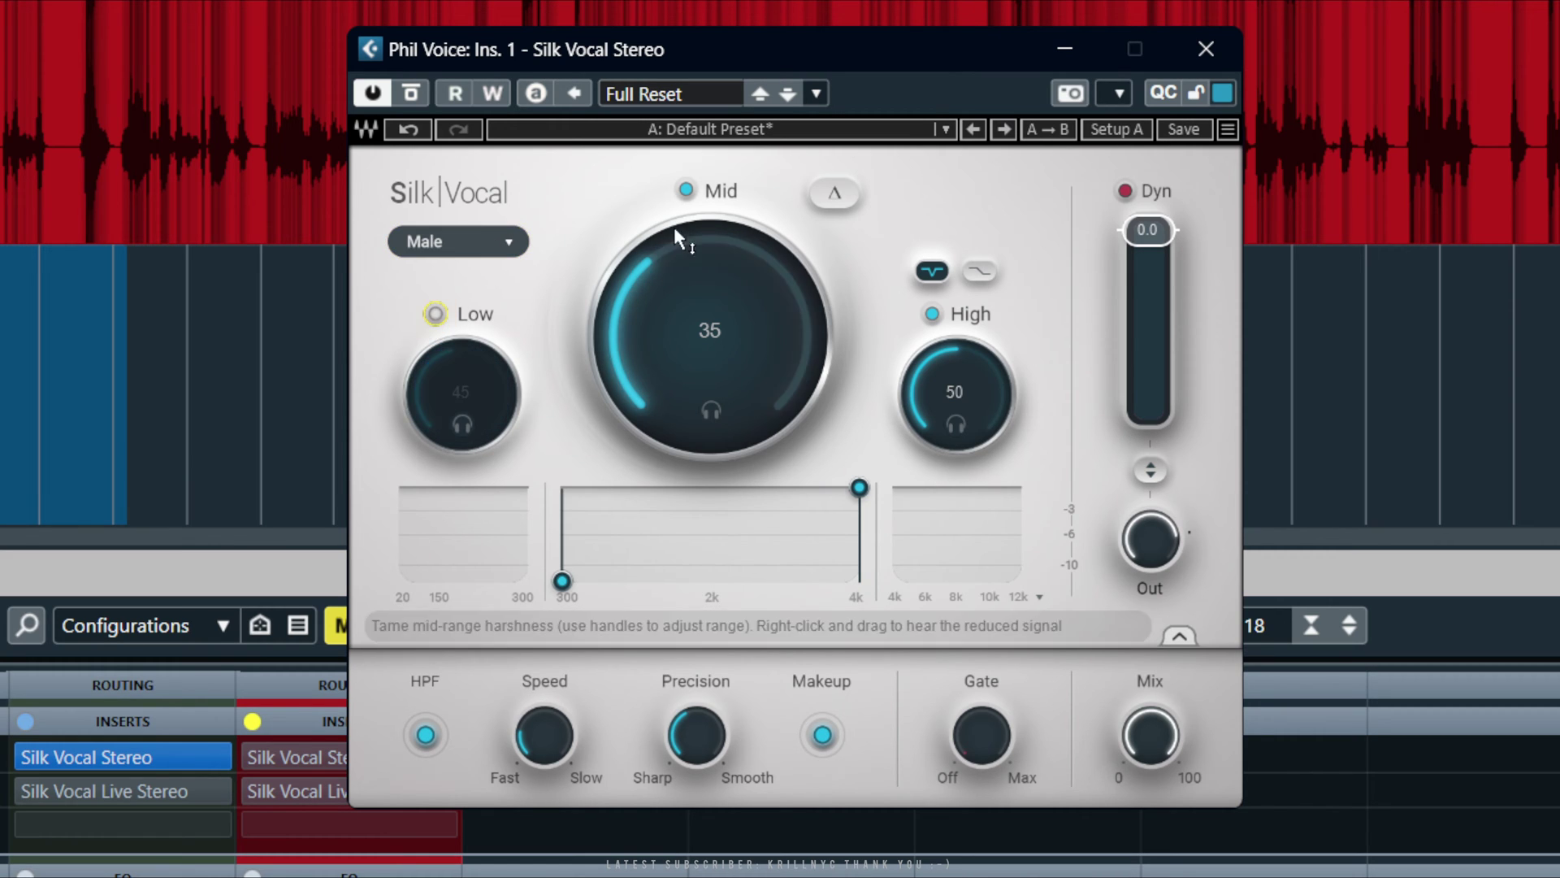
left_click(686, 190)
left_click(931, 313)
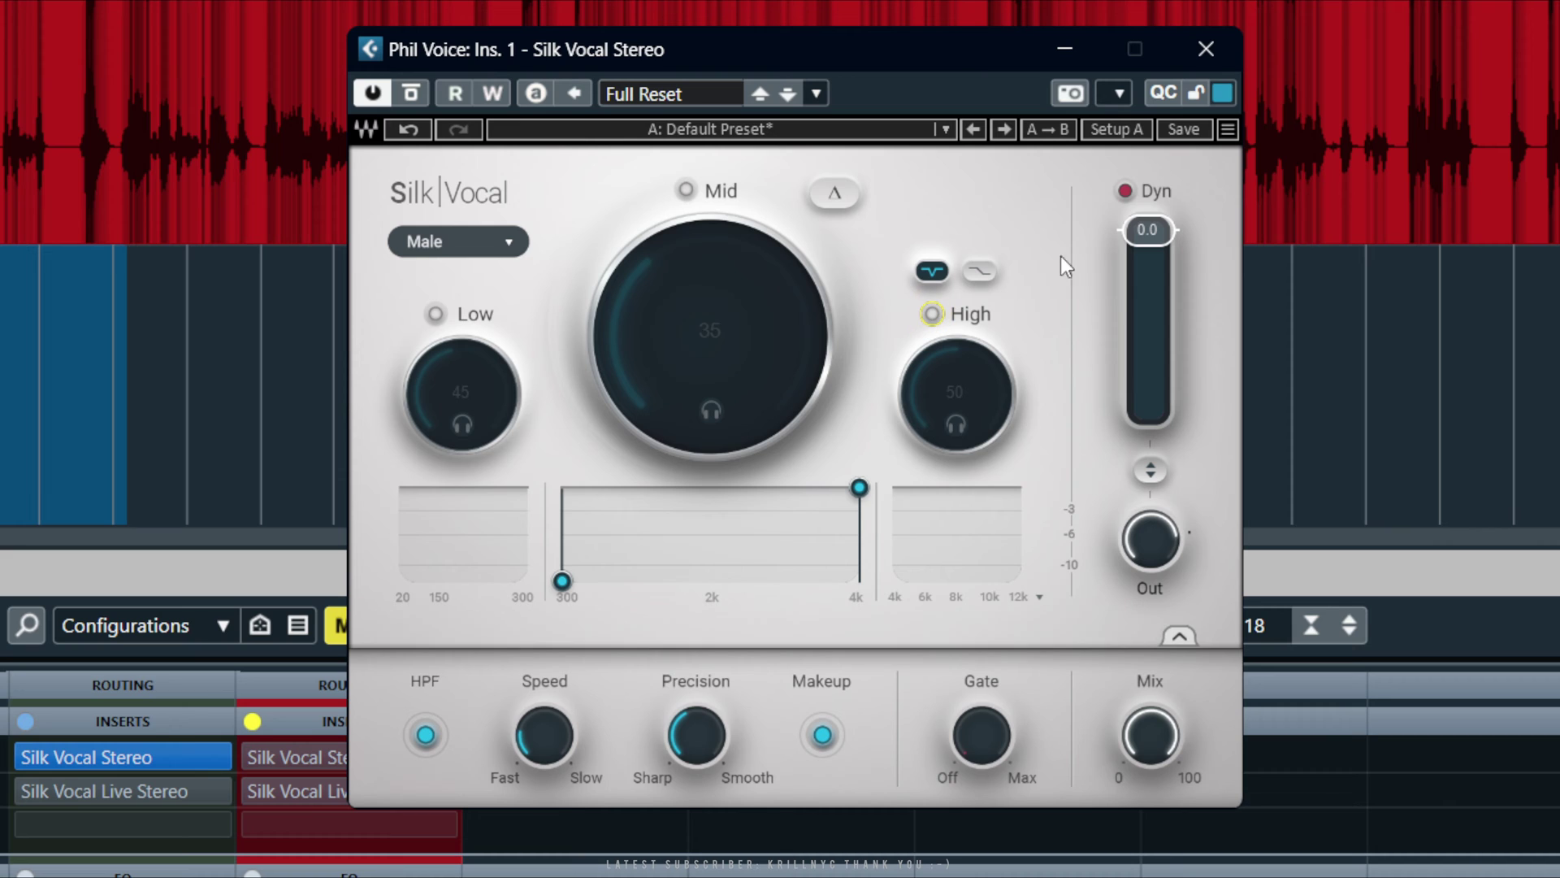
left_click(1126, 192)
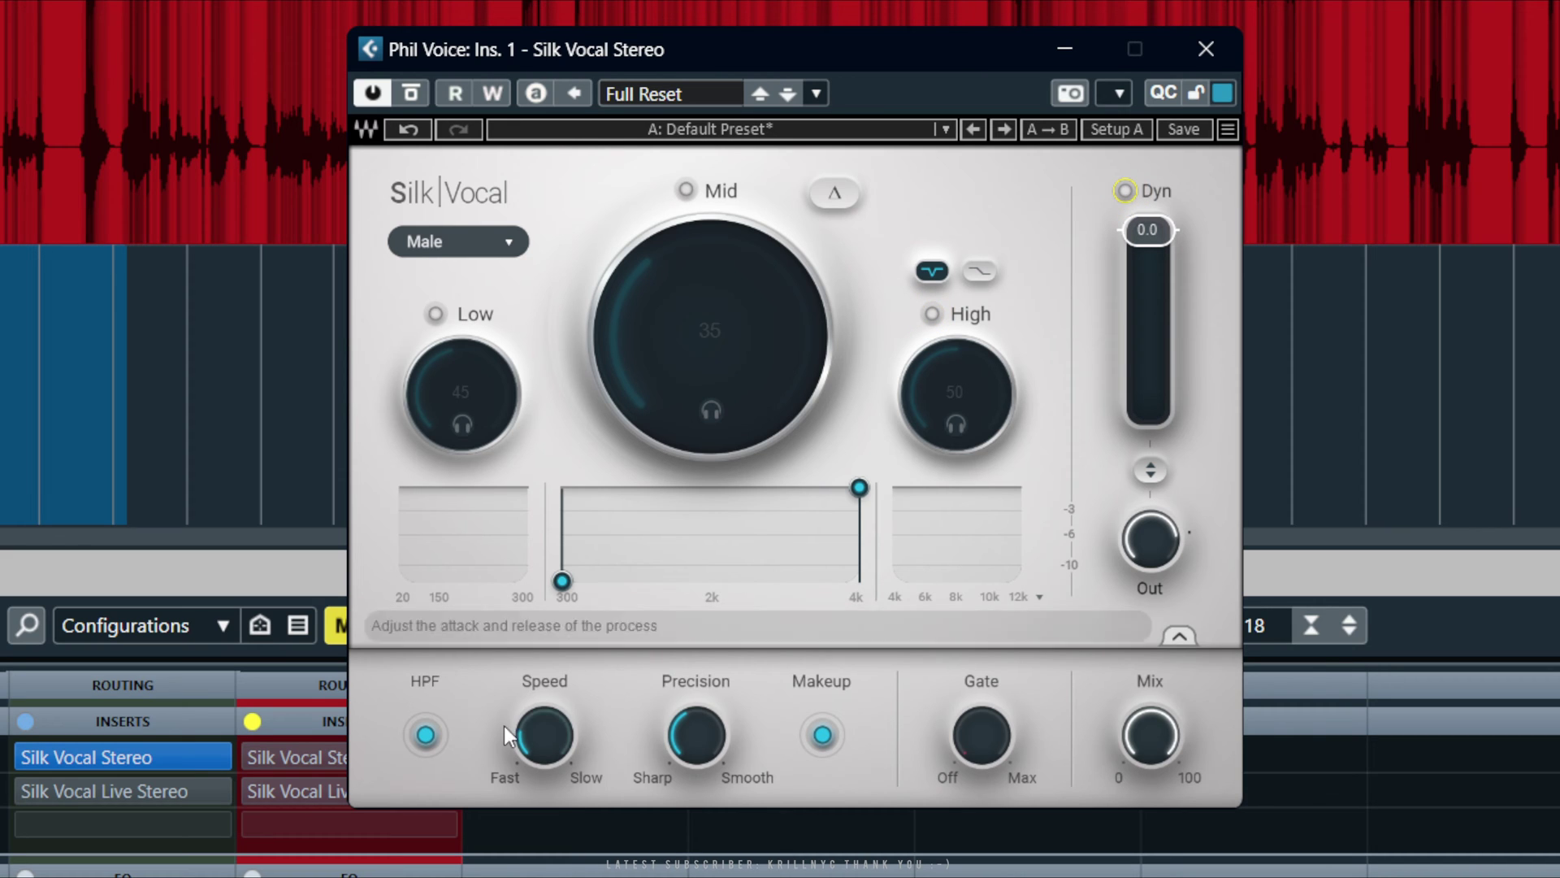
left_click(425, 734)
left_click(822, 734)
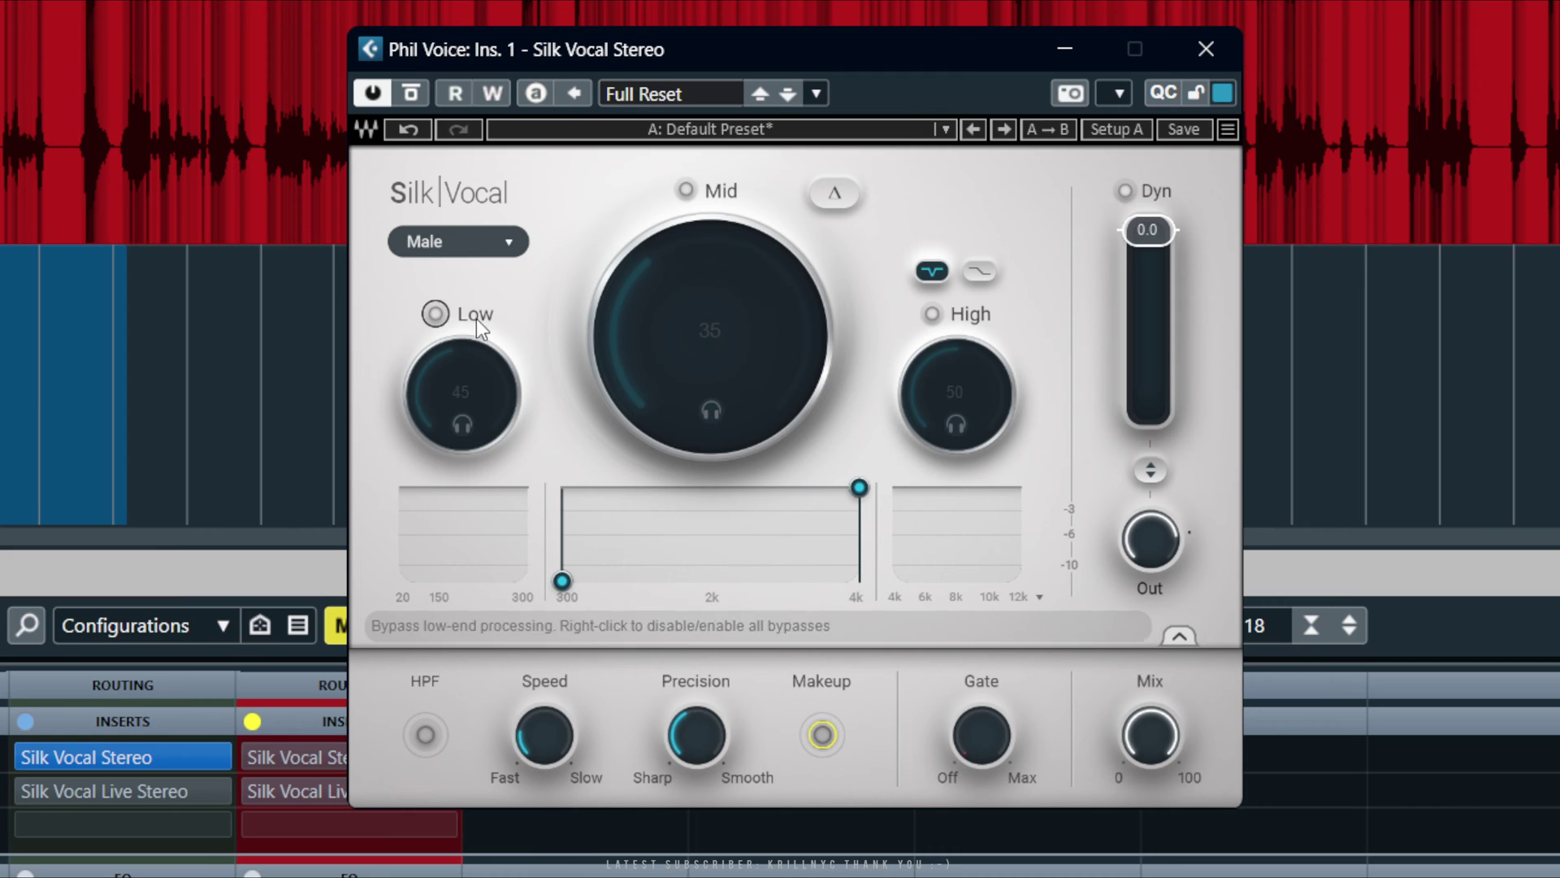
- Re-enable the Low band and set its amount to 44
left_click(436, 313)
left_click_drag(432, 398, 433, 349)
left_click_drag(523, 45, 505, 411)
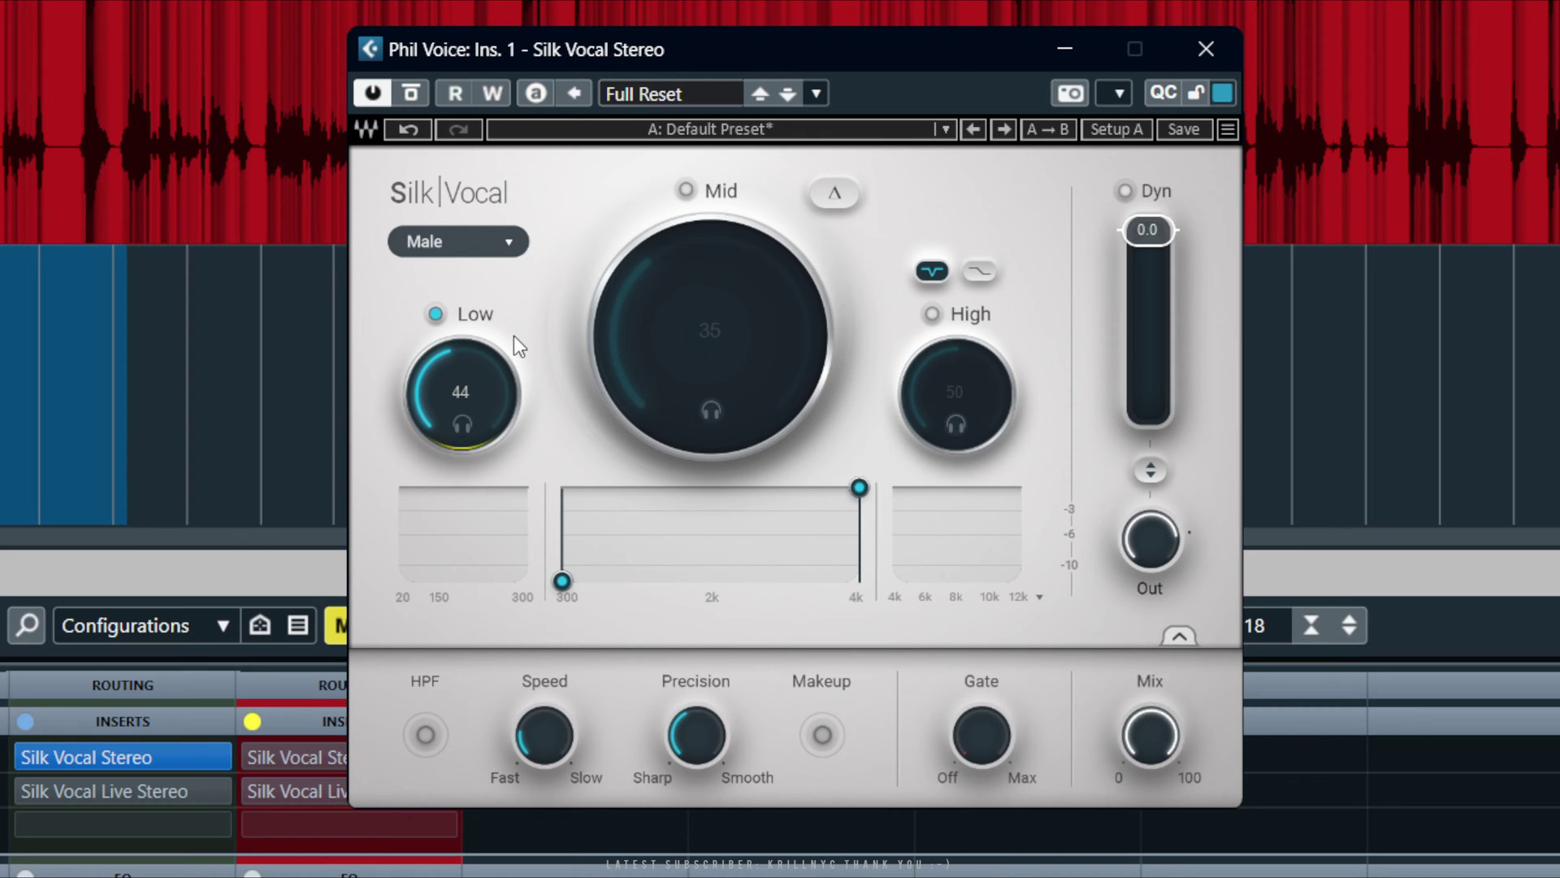
- Solo the Low band and lower it to 36, then re-enable the Mid band at 55
left_click(465, 431)
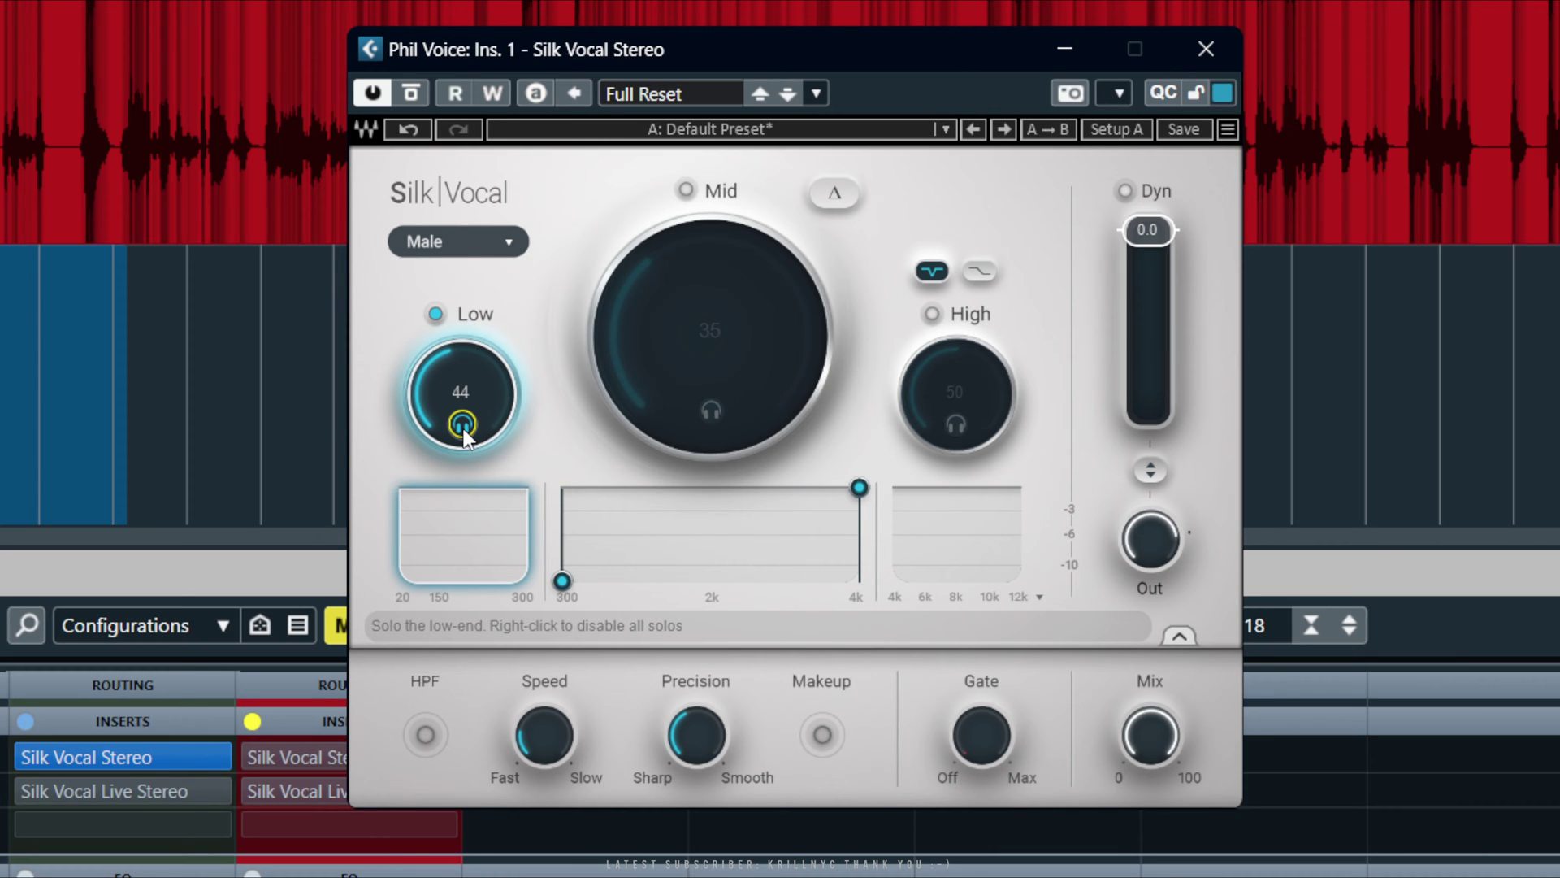
left_click_drag(462, 426, 468, 554)
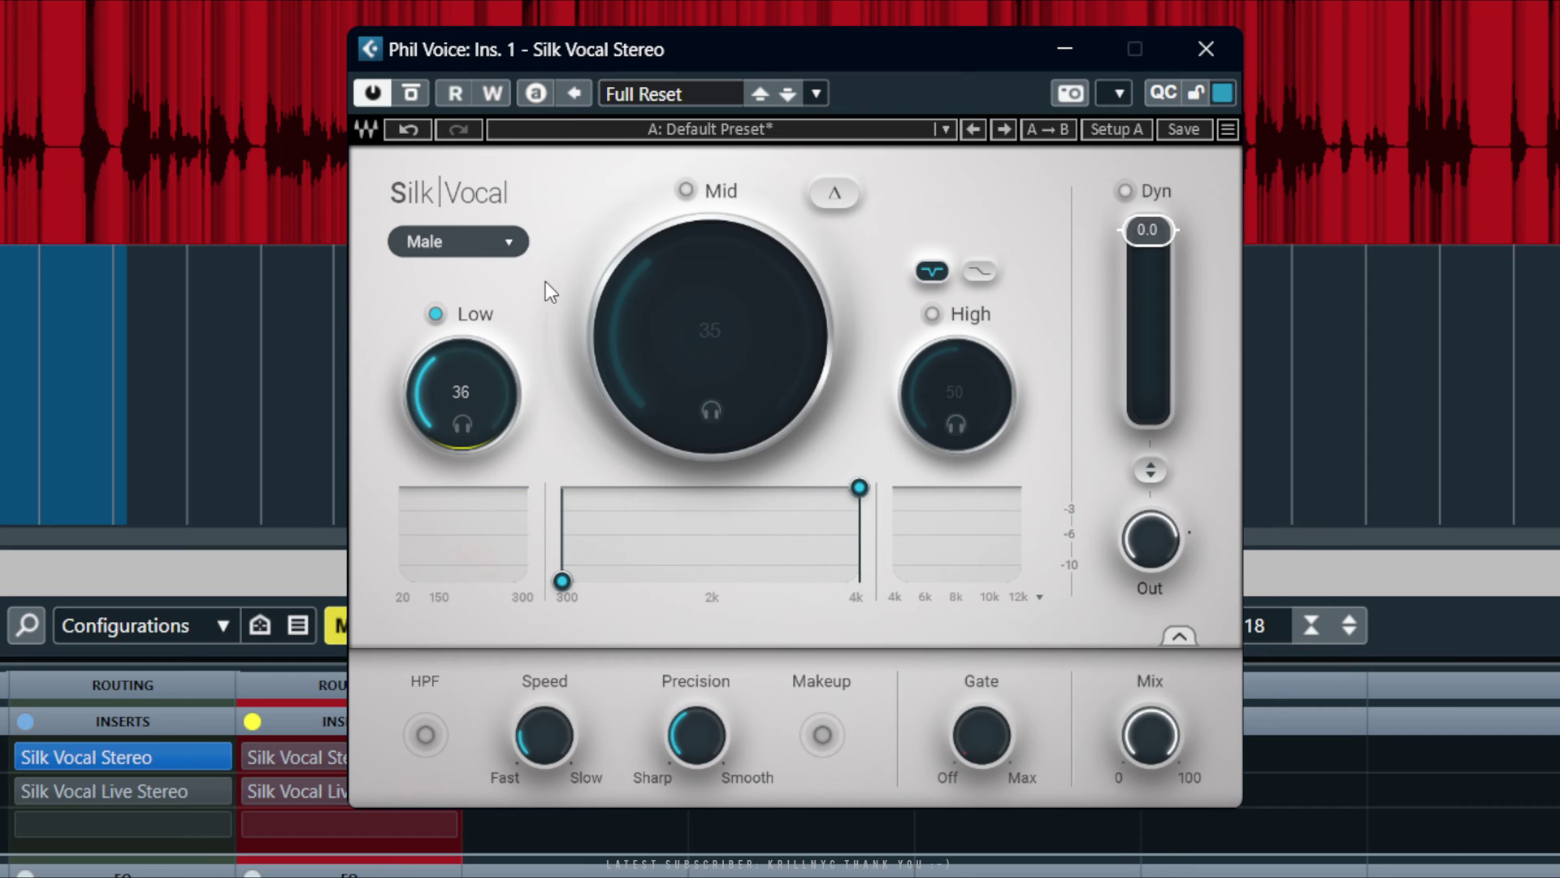
left_click(685, 189)
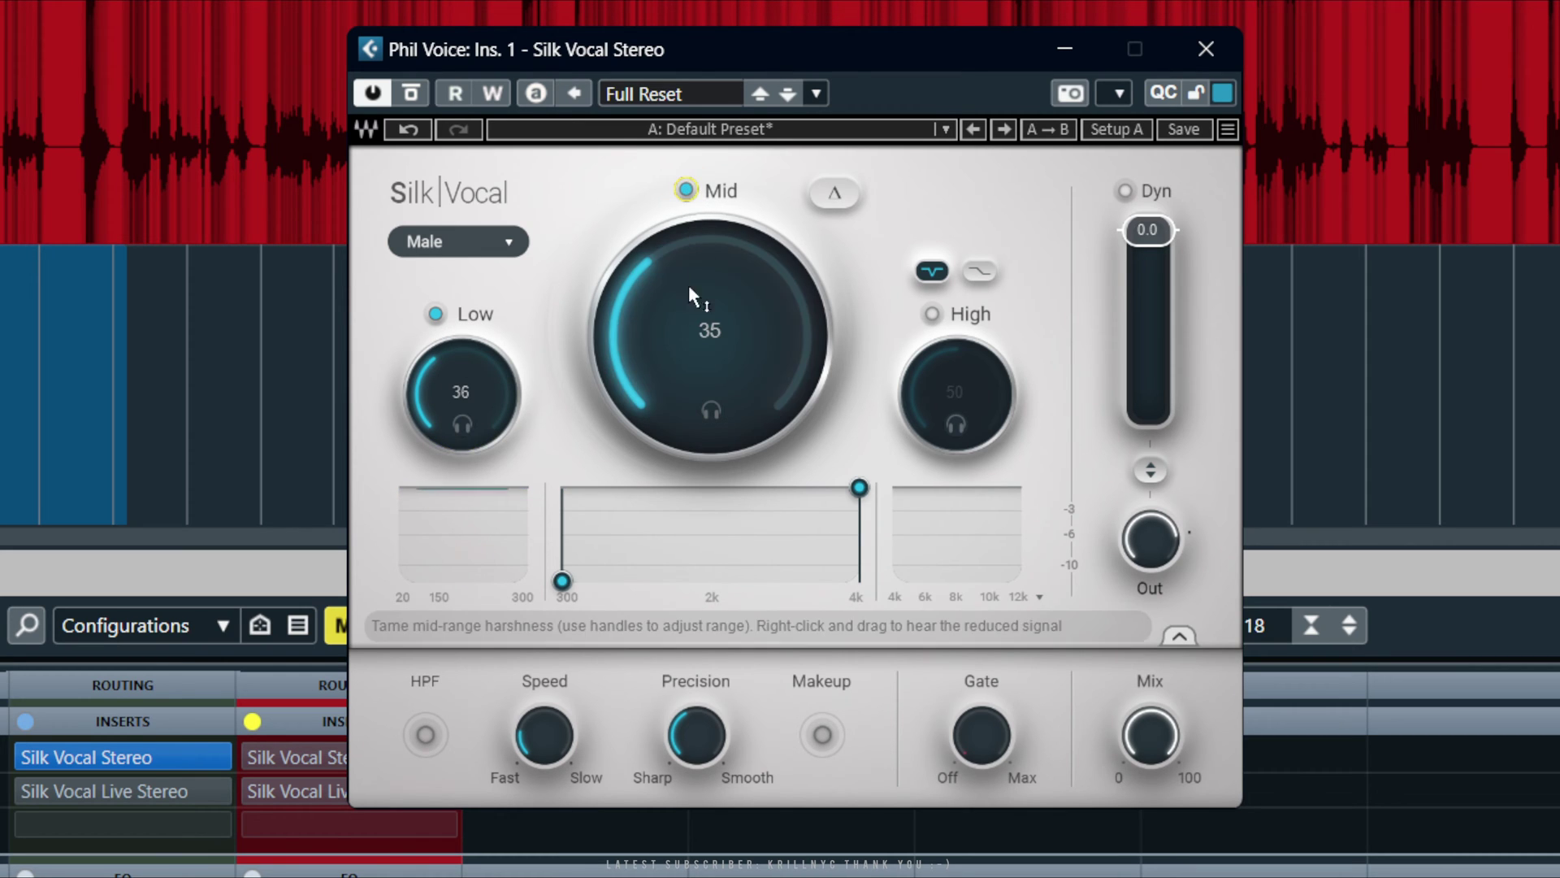
left_click_drag(646, 387, 710, 357)
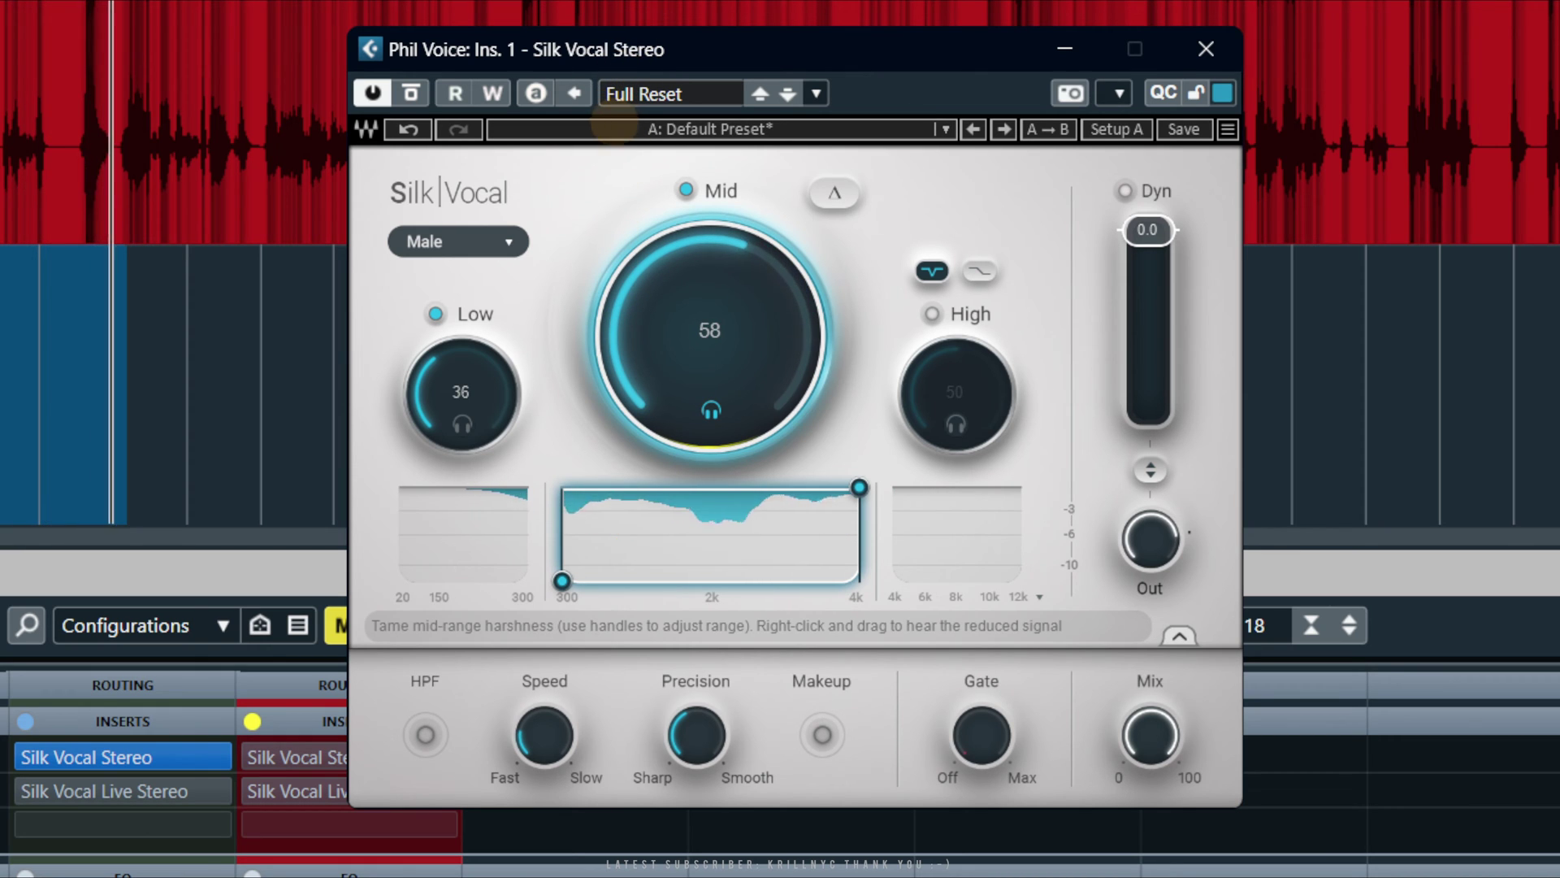
left_click(710, 412)
left_click_drag(704, 255, 687, 256)
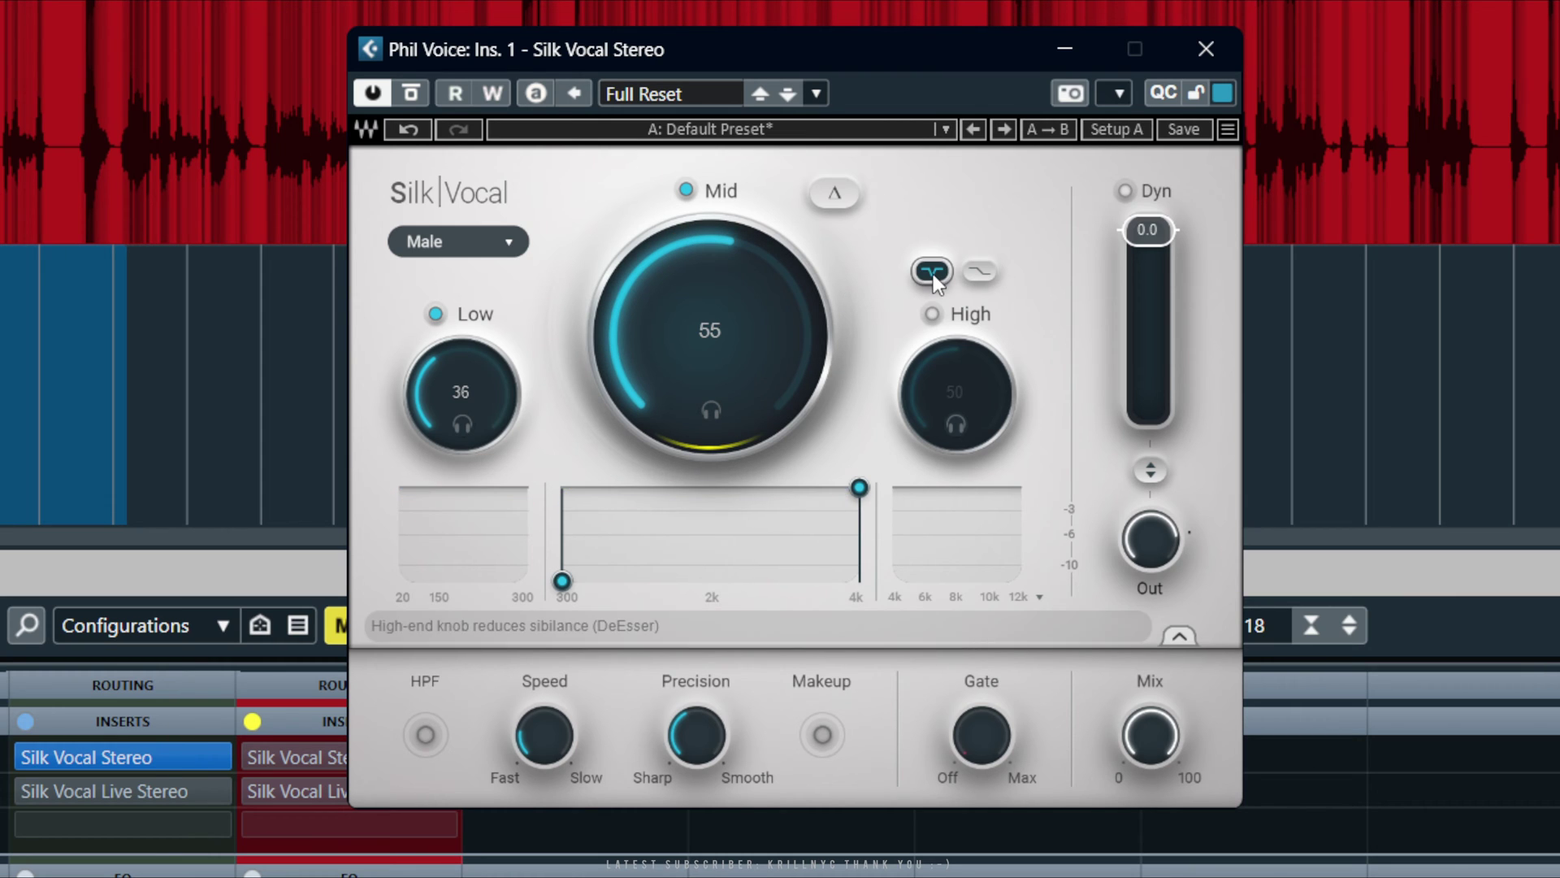
- Re-enable the High band at 50 and resume playback, keeping the mid-range at 300 Hz to 4k
left_click(932, 314)
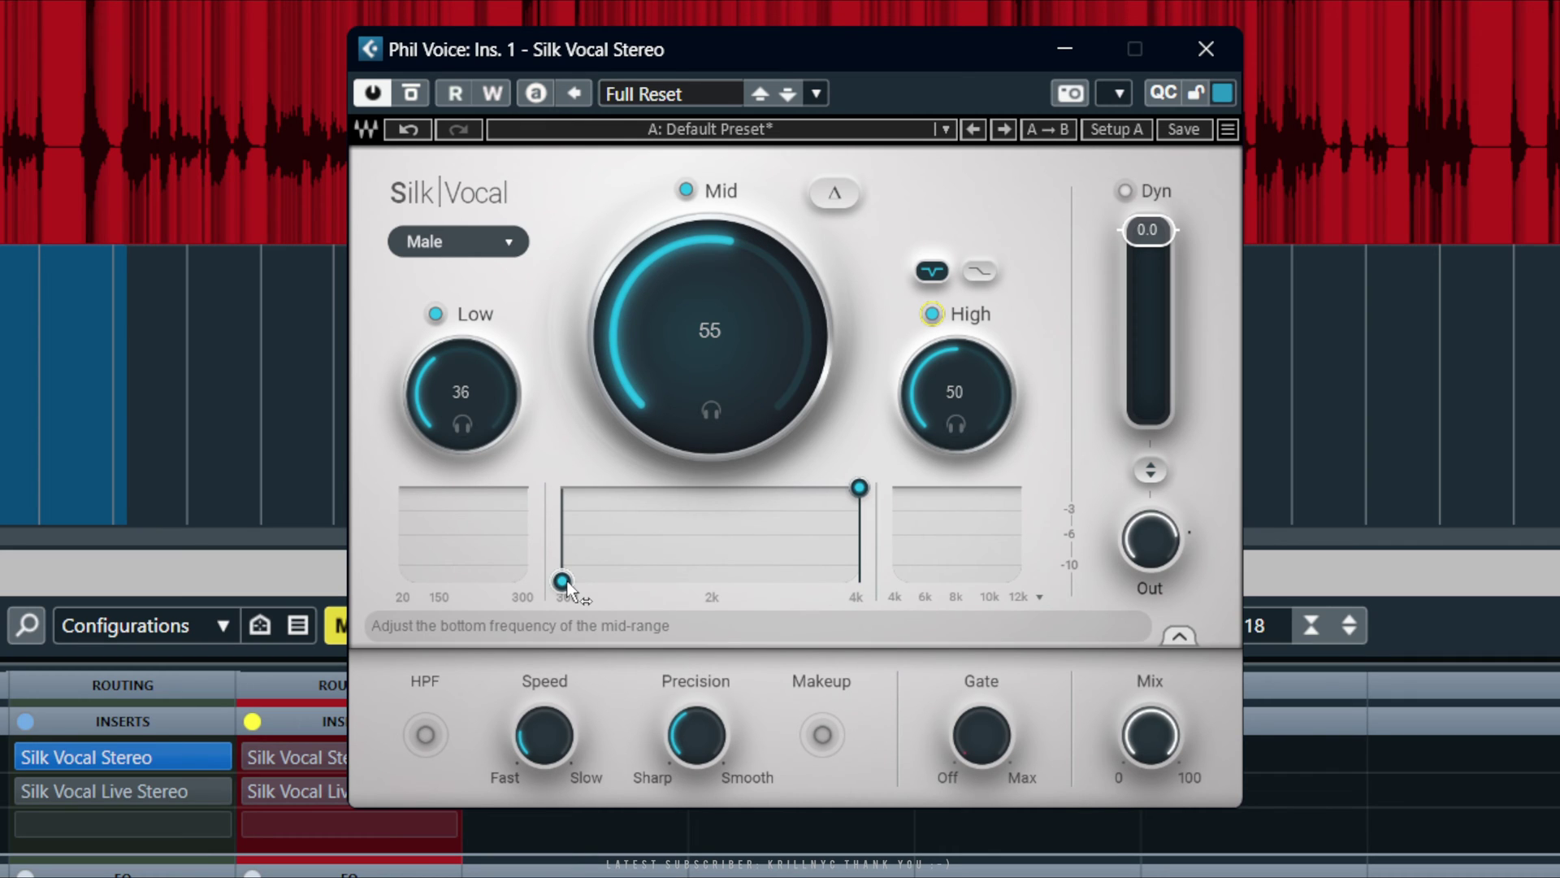
mouse_move(568, 585)
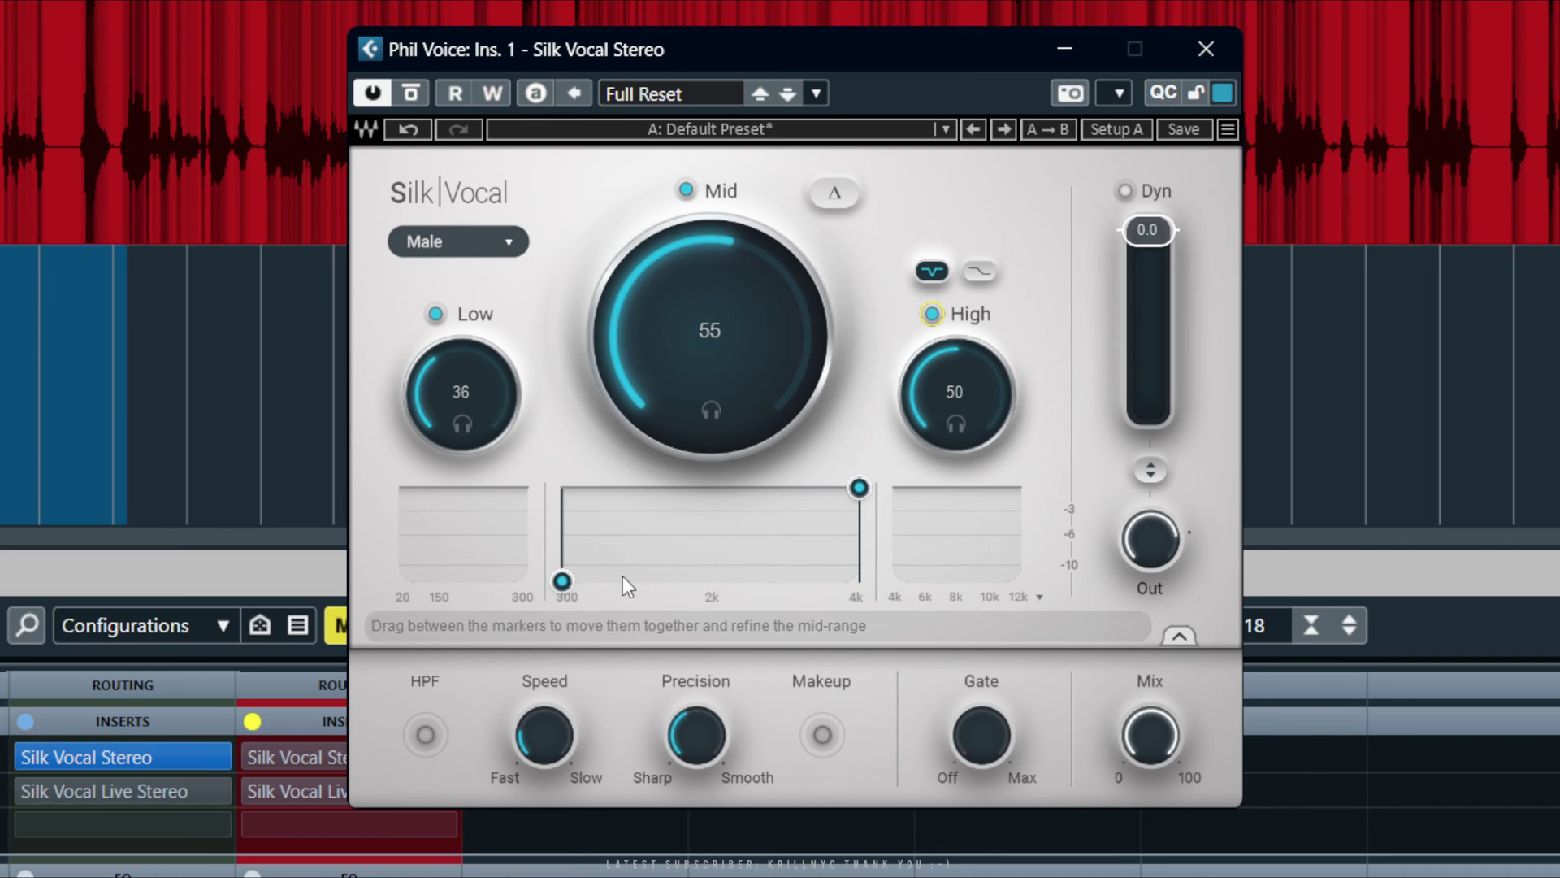
mouse_move(561, 581)
left_mouse_down()
mouse_move(708, 581)
mouse_move(567, 581)
left_mouse_up()
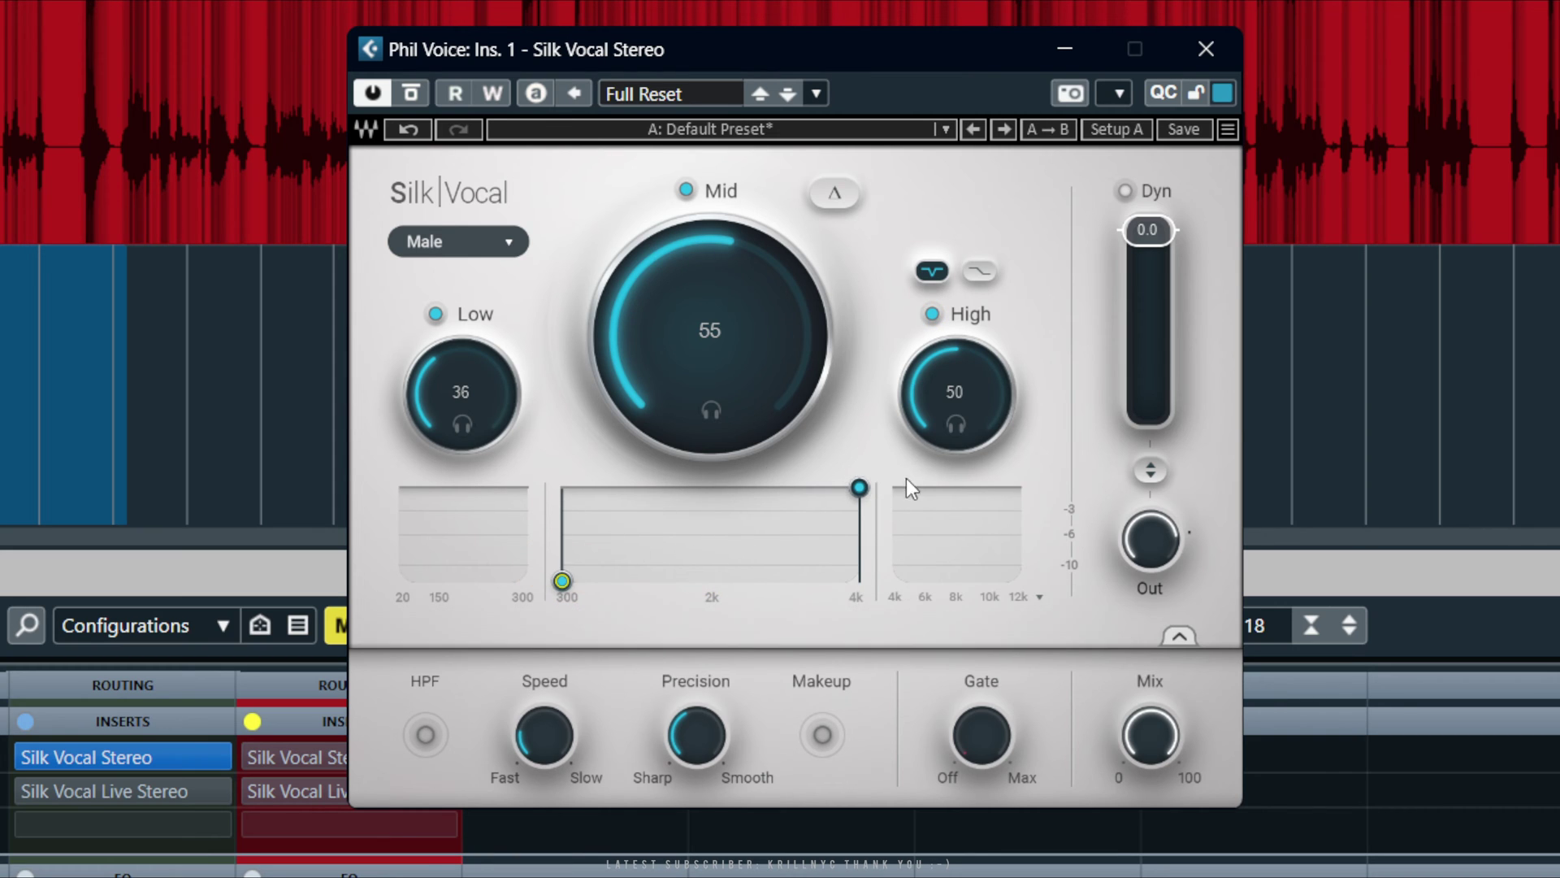
key("space")
left_click_drag(563, 580, 837, 597)
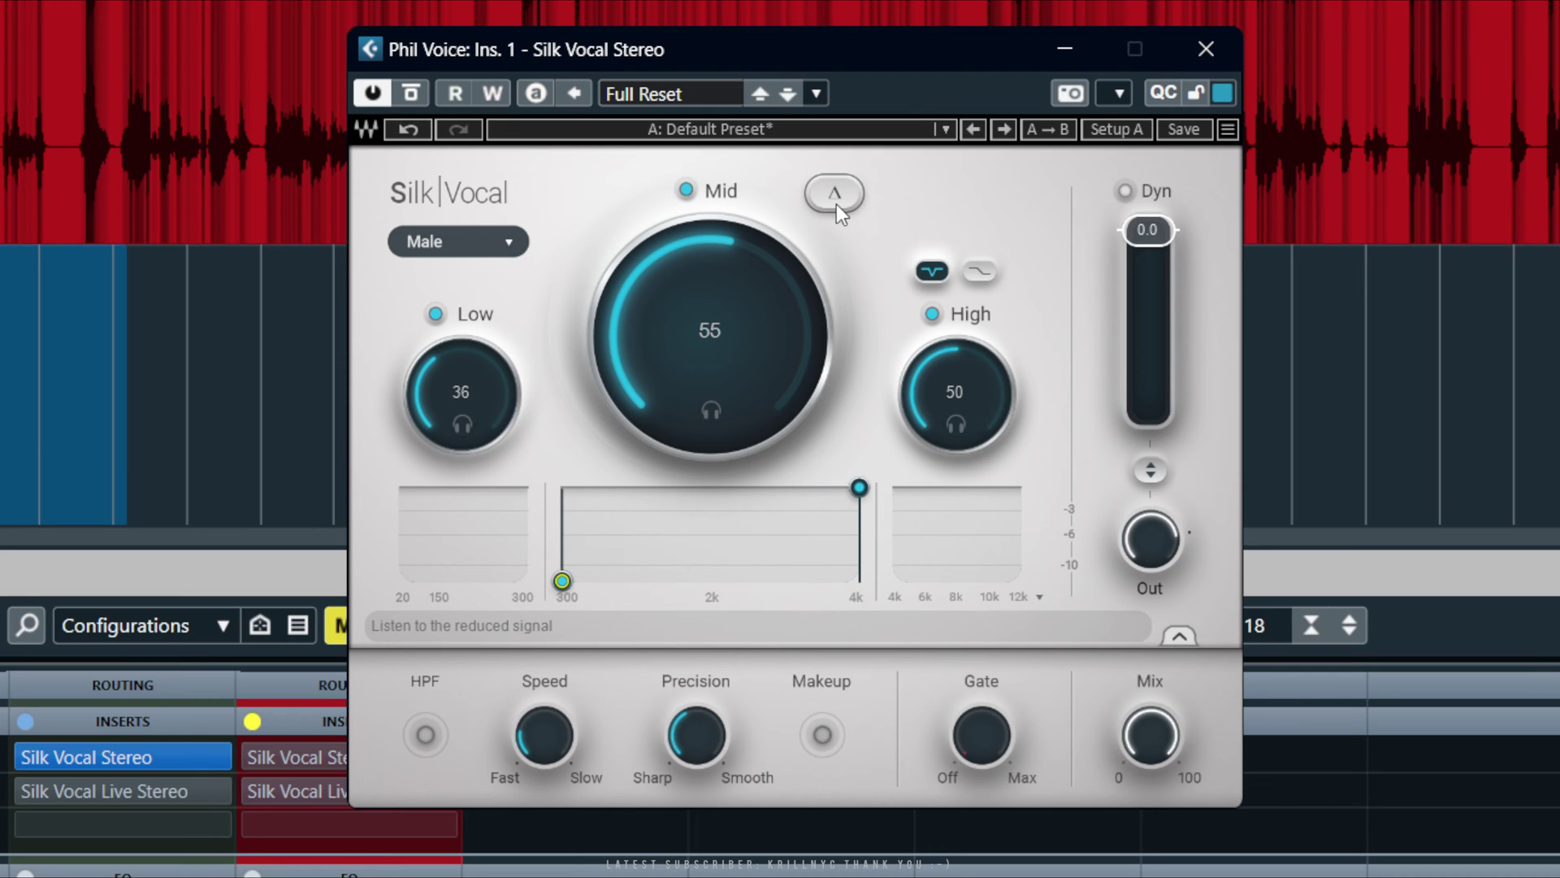
- Resume playback and, while auditioning the removed signal, lower the Mid band to 49
key("space")
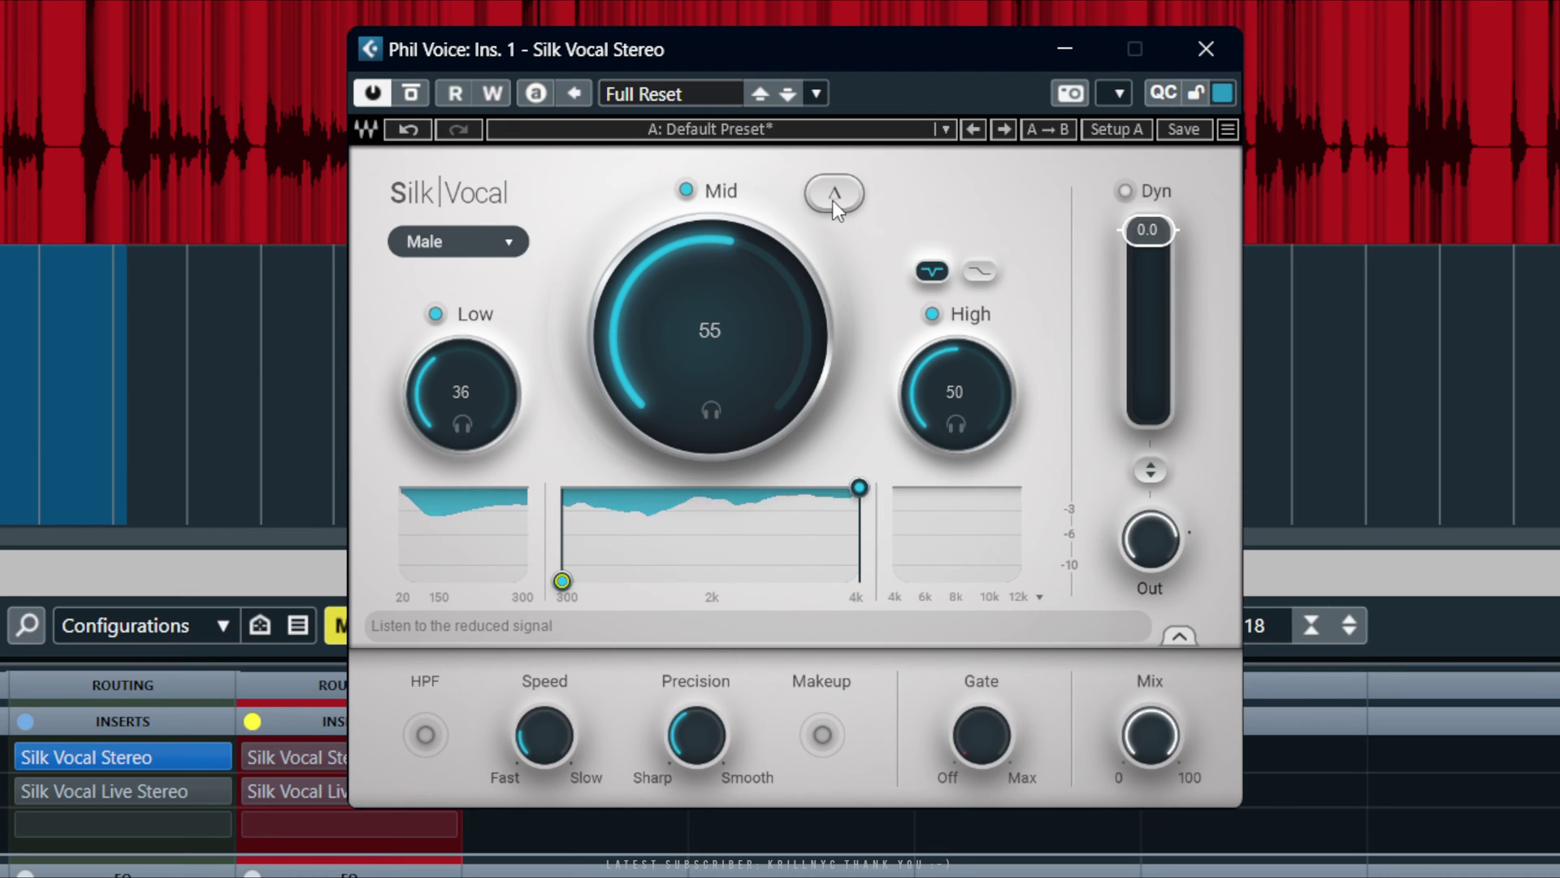
left_click(832, 195)
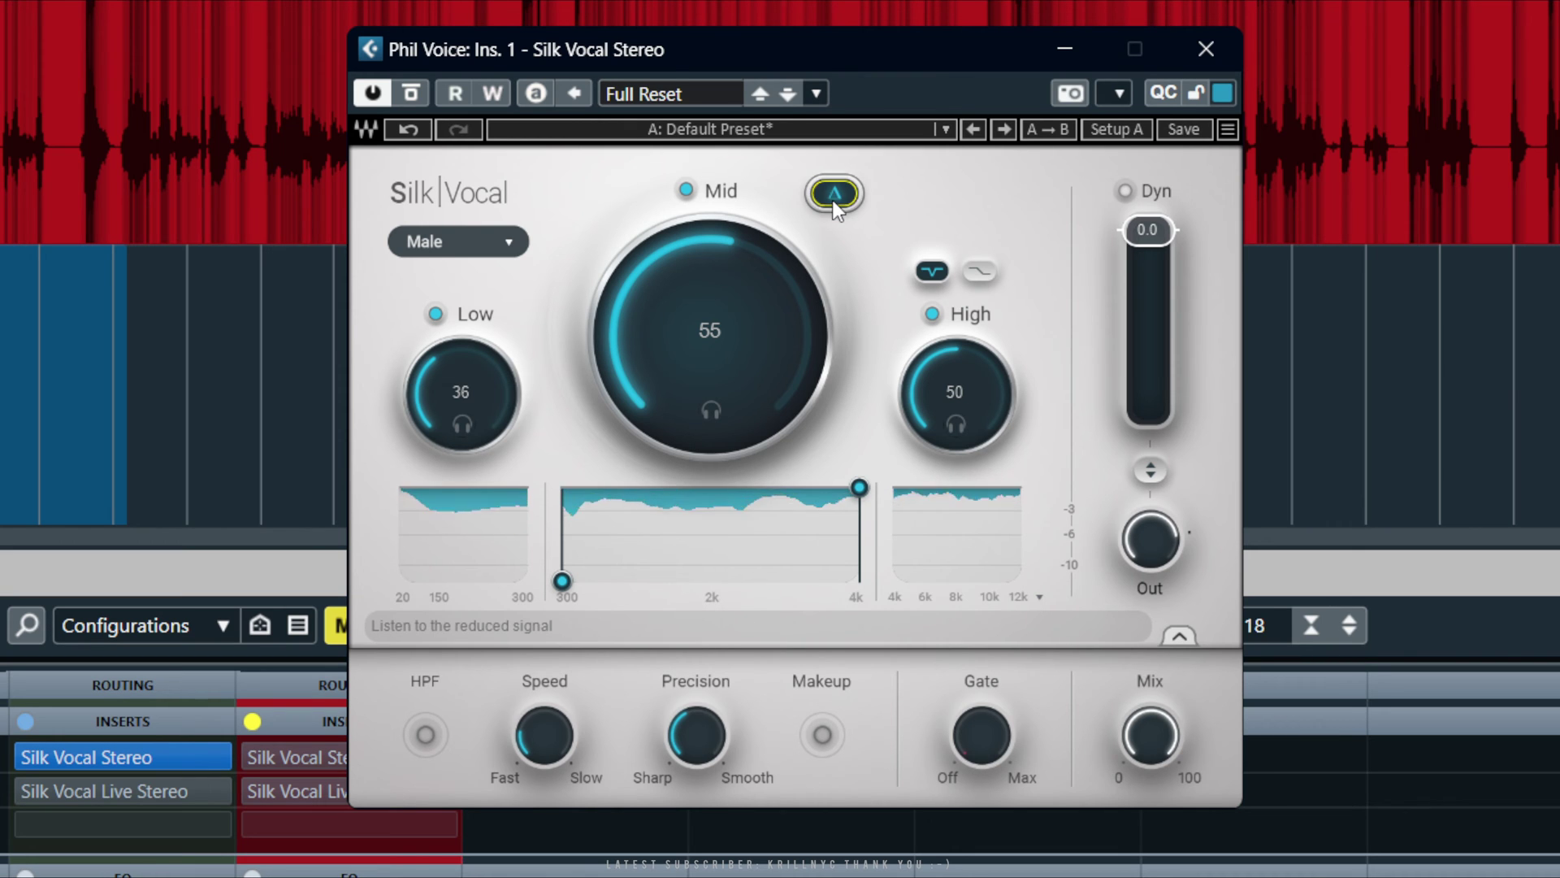
right_click(648, 325)
left_click_drag(647, 325, 668, 379)
left_click(834, 192)
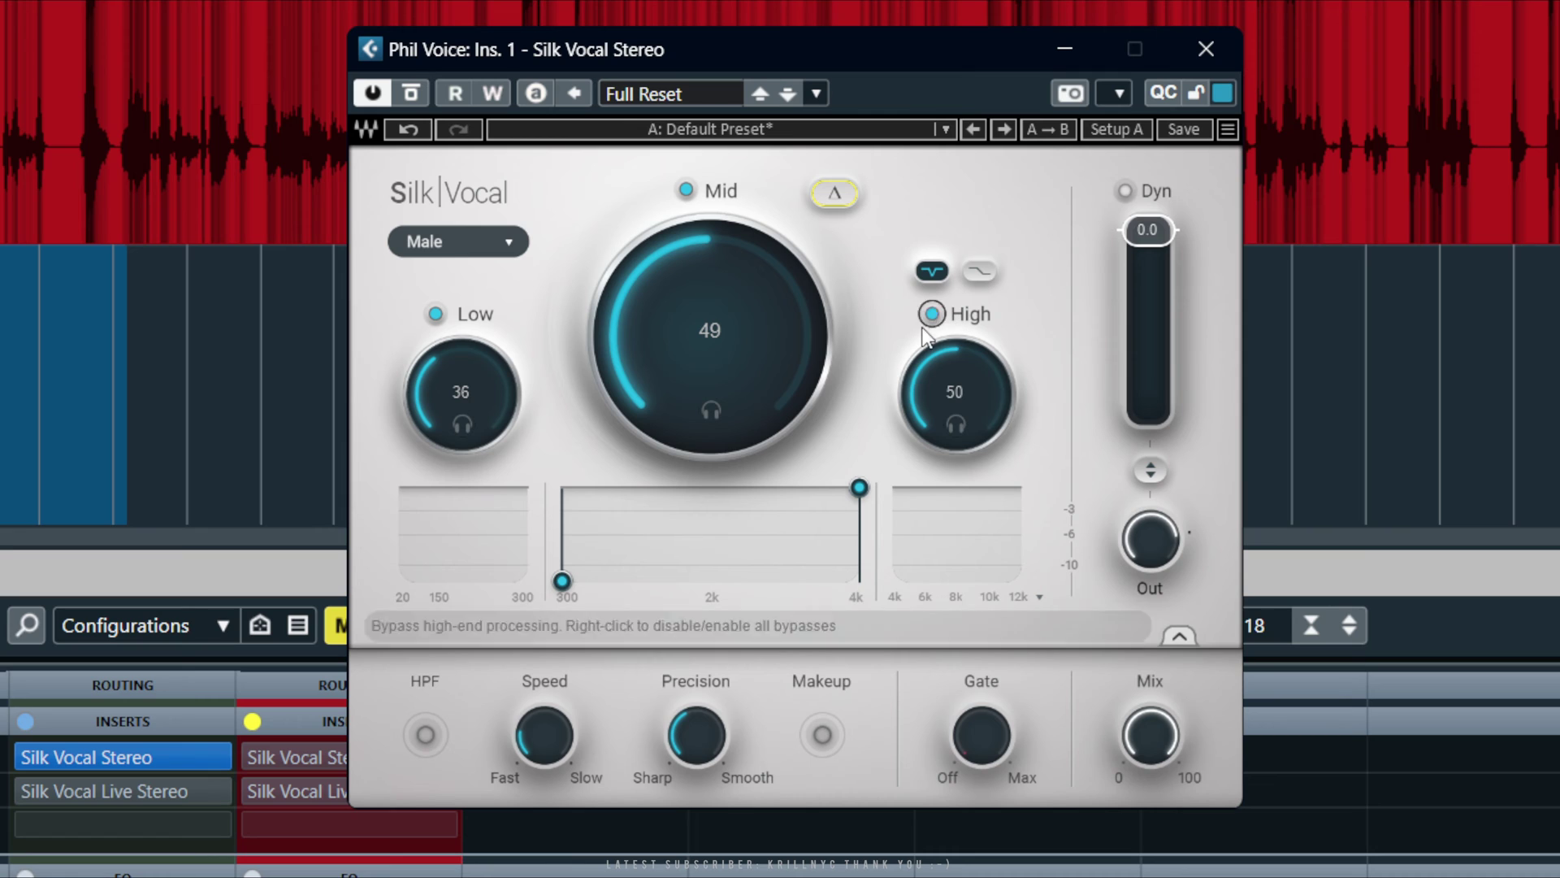
- Enable the dynamics section and bring it to about -4.8 with output gain linked
left_click(1129, 198)
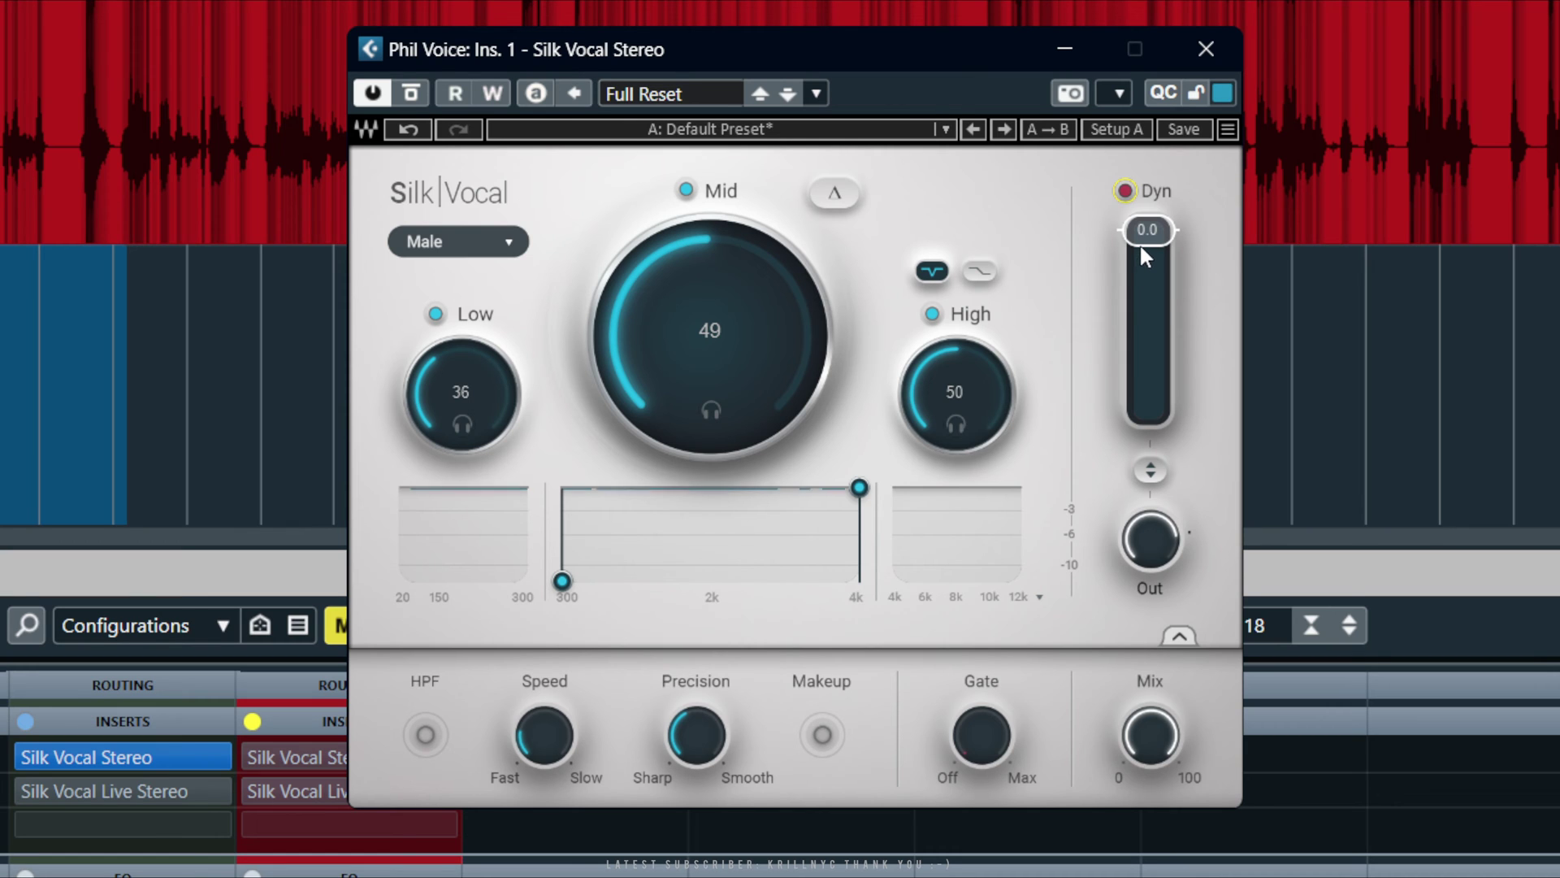
left_click_drag(1143, 232, 1183, 455)
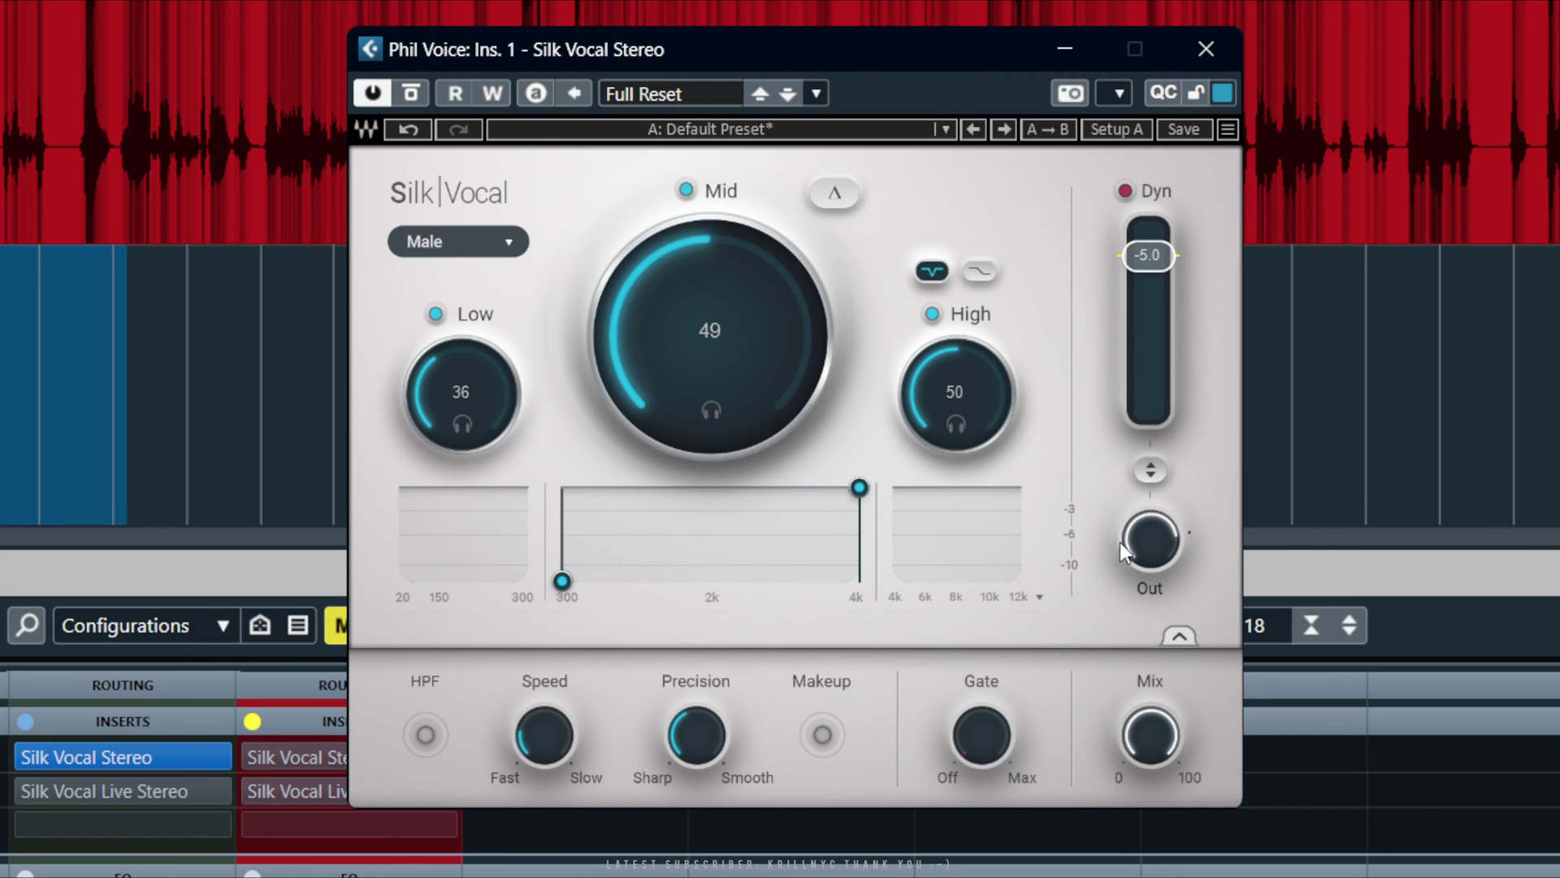
left_click(1149, 470)
mouse_move(1150, 346)
left_mouse_down()
mouse_move(1154, 325)
mouse_move(1152, 817)
mouse_move(1134, 344)
left_mouse_up()
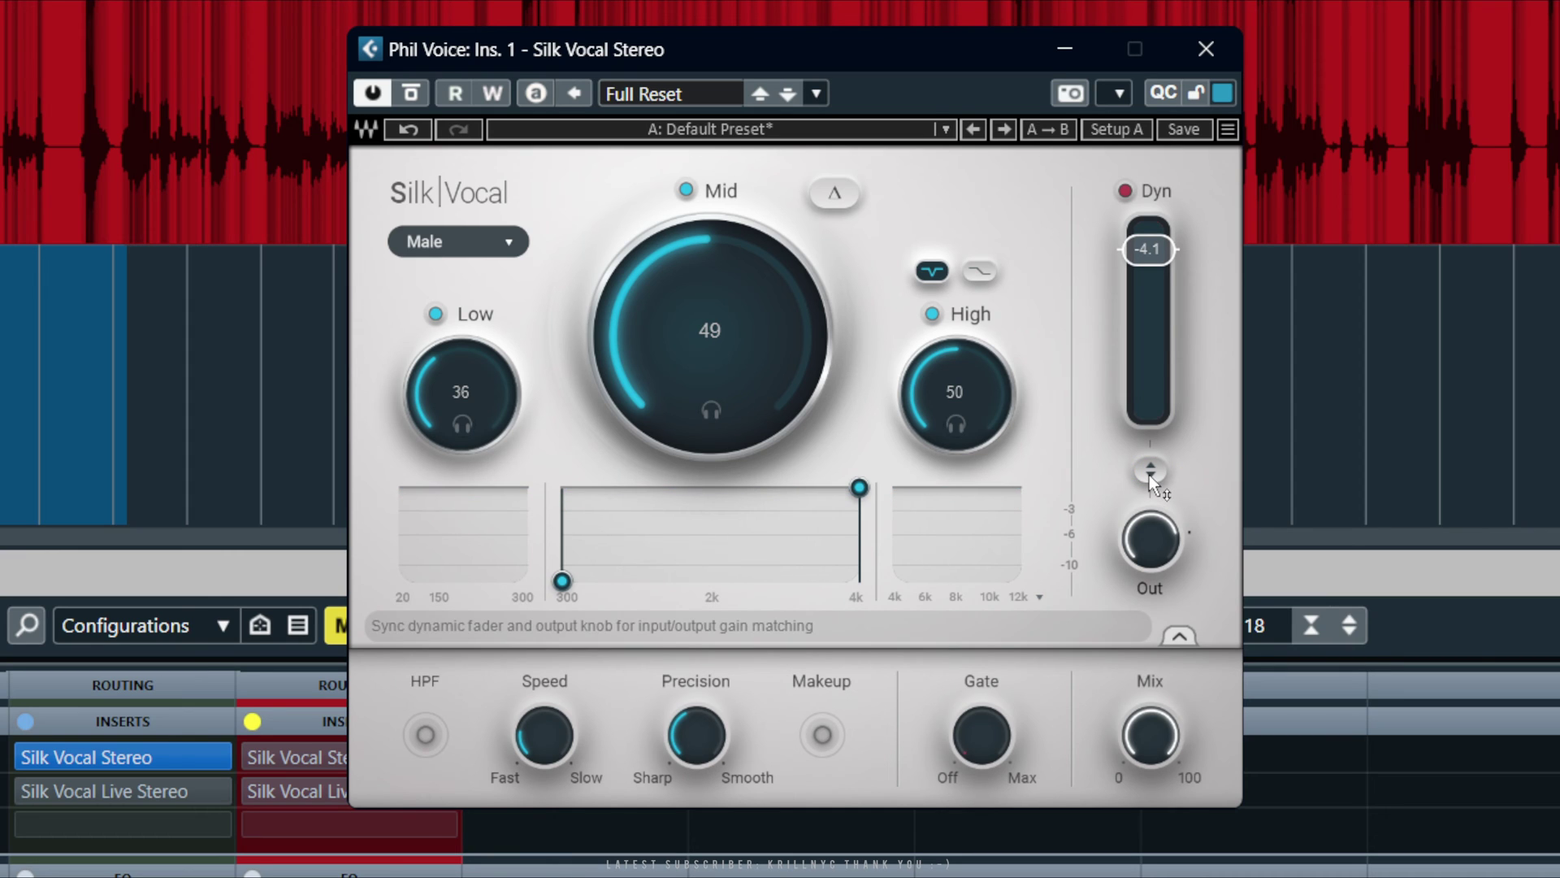
mouse_move(1150, 475)
left_mouse_down()
mouse_move(1161, 511)
mouse_move(1171, 478)
mouse_move(1155, 512)
mouse_move(1158, 621)
left_mouse_up()
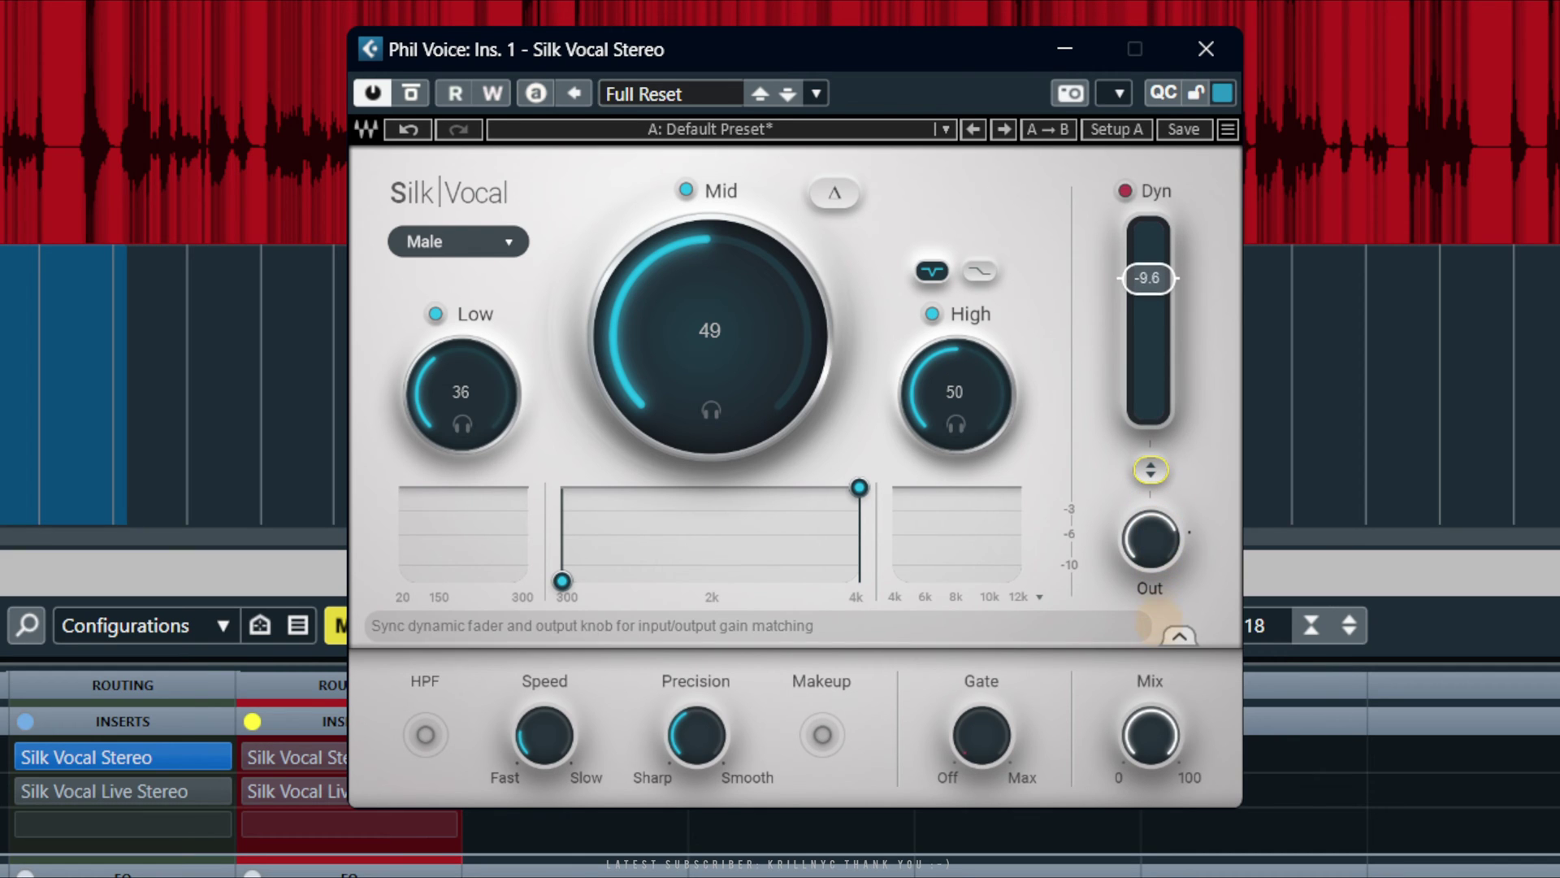
mouse_move(1154, 675)
left_mouse_down()
mouse_move(1178, 841)
mouse_move(1179, 626)
mouse_move(1154, 545)
left_mouse_up()
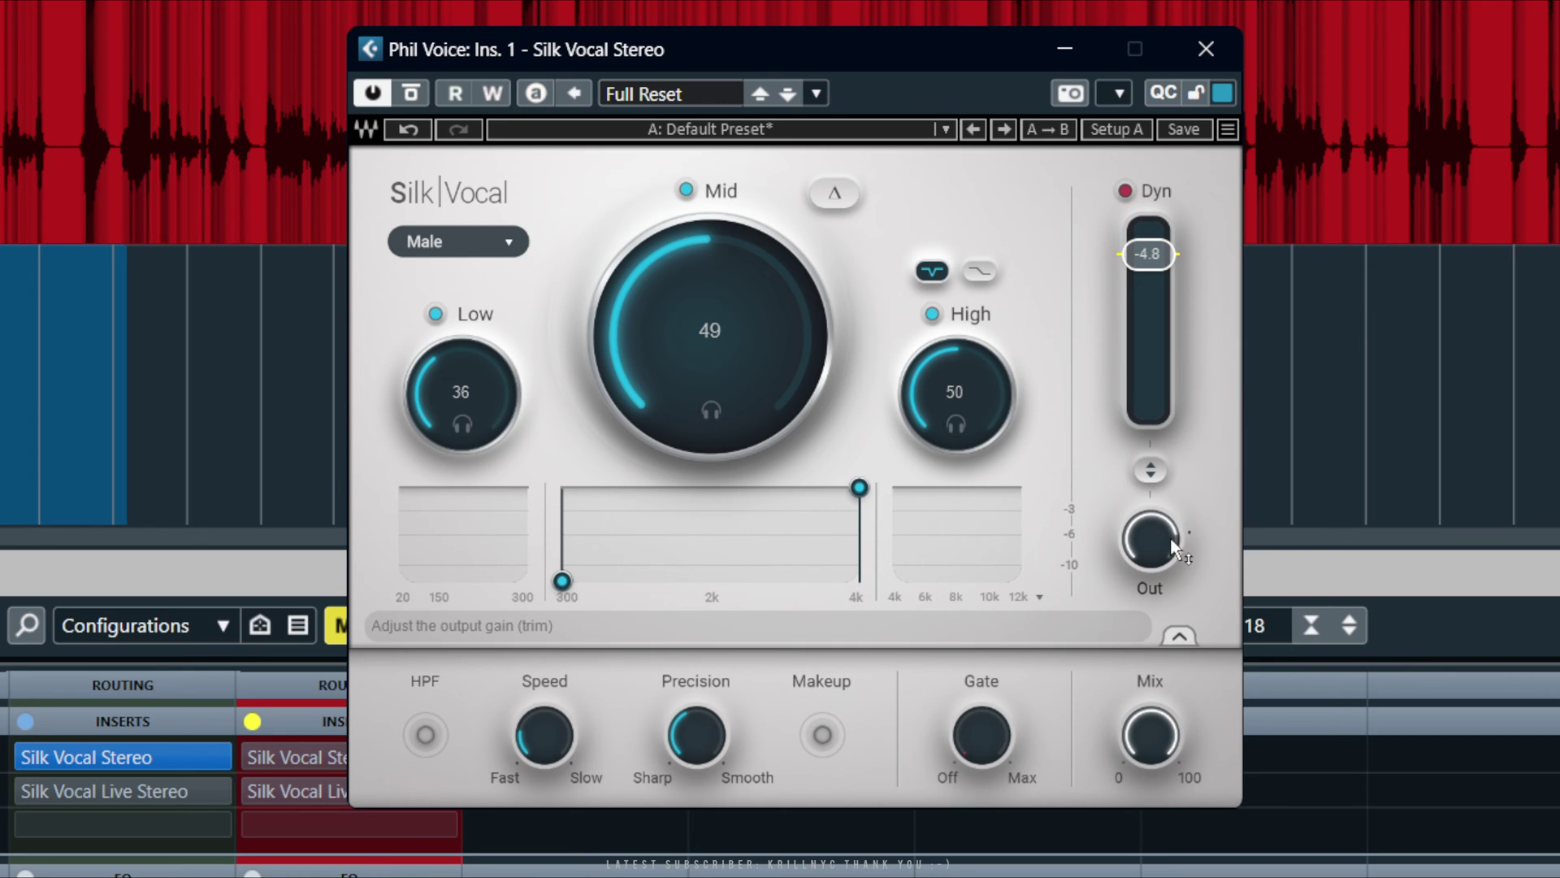
- Reset Silk Vocal's output trim to 0 dB
left_click_drag(1158, 538, 1158, 534)
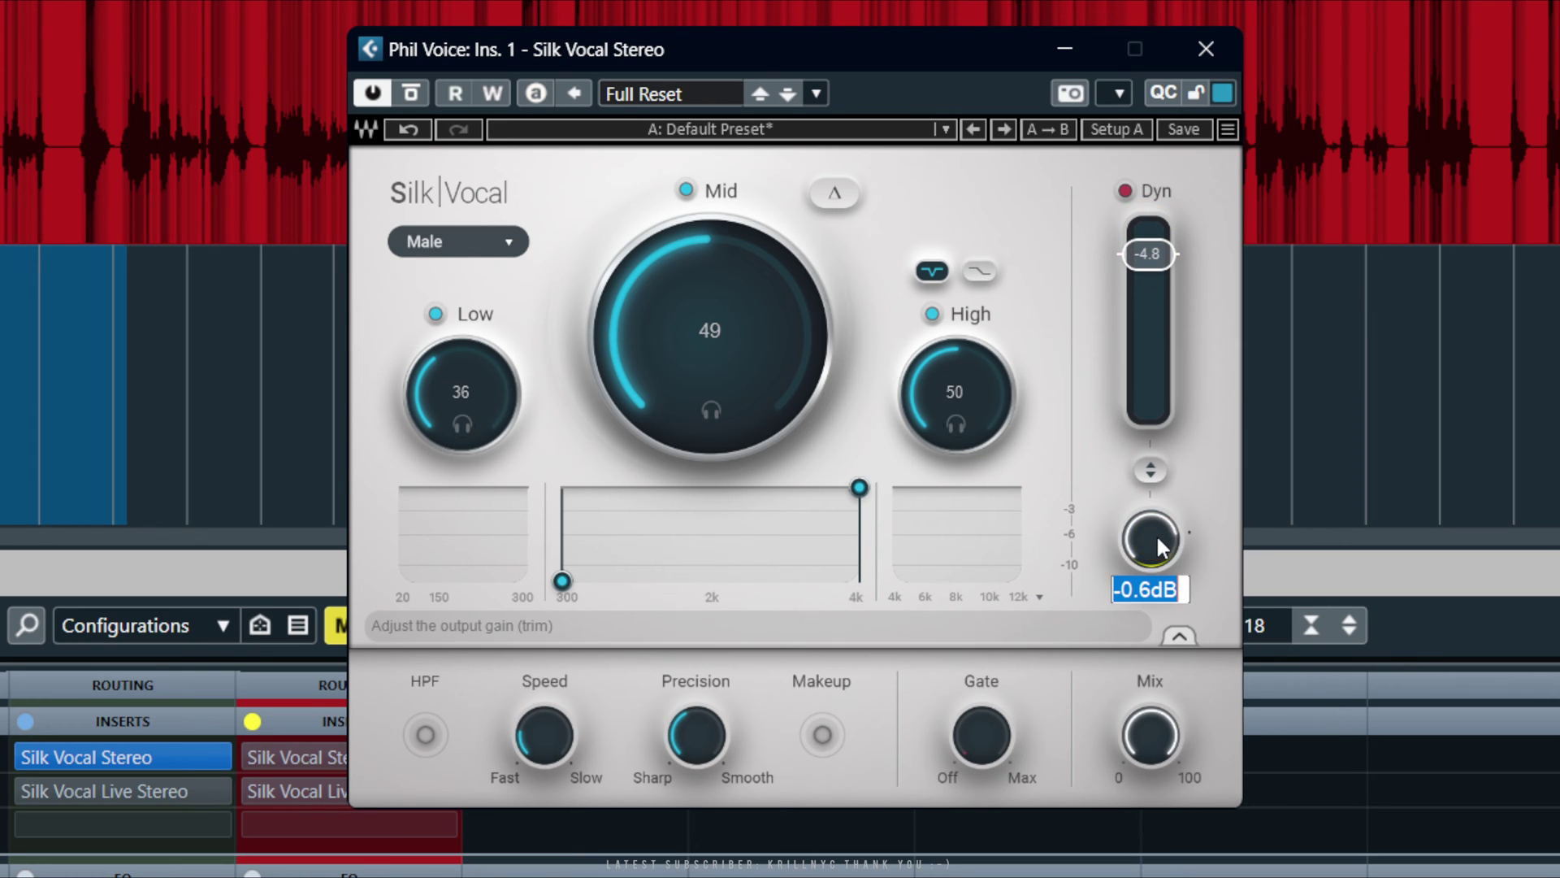
type("0")
key("Return")
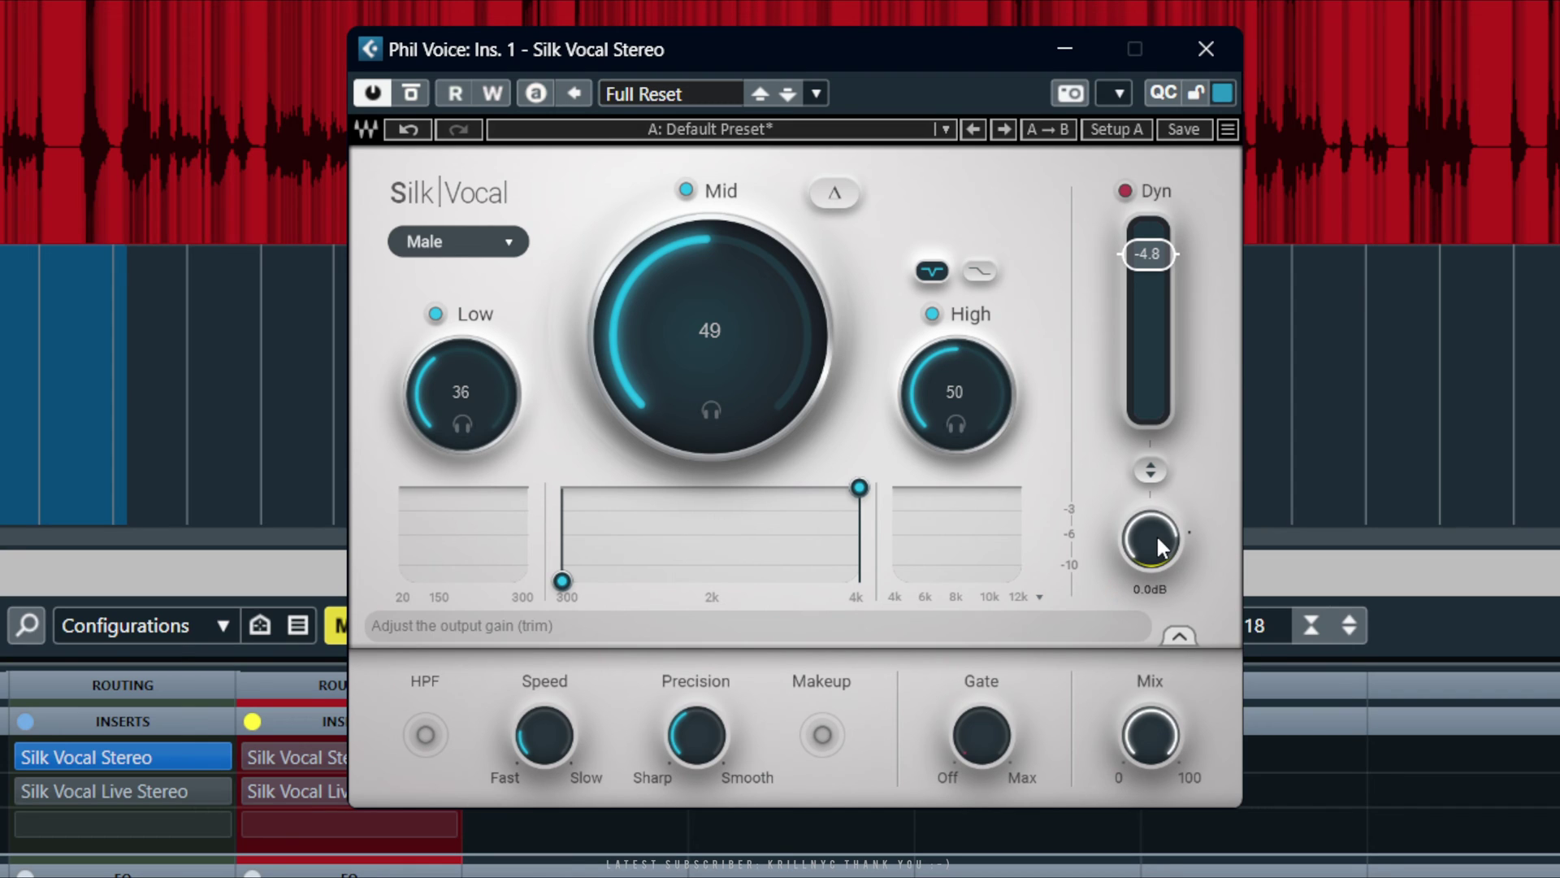
- Switch on the high-pass filter and slow Speed to about 79
left_click(425, 735)
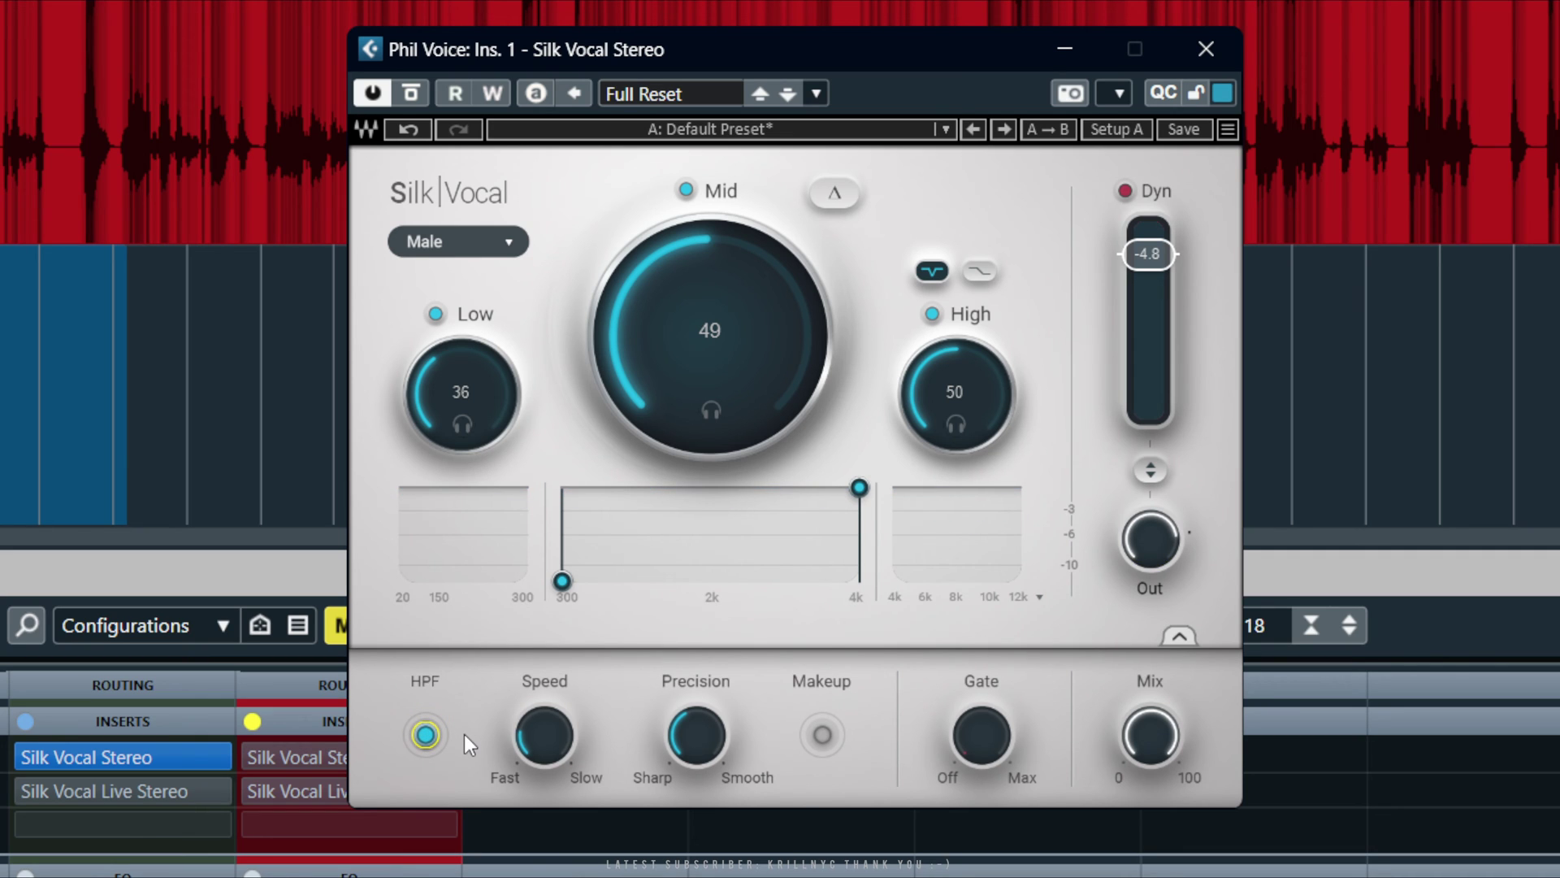
mouse_move(551, 756)
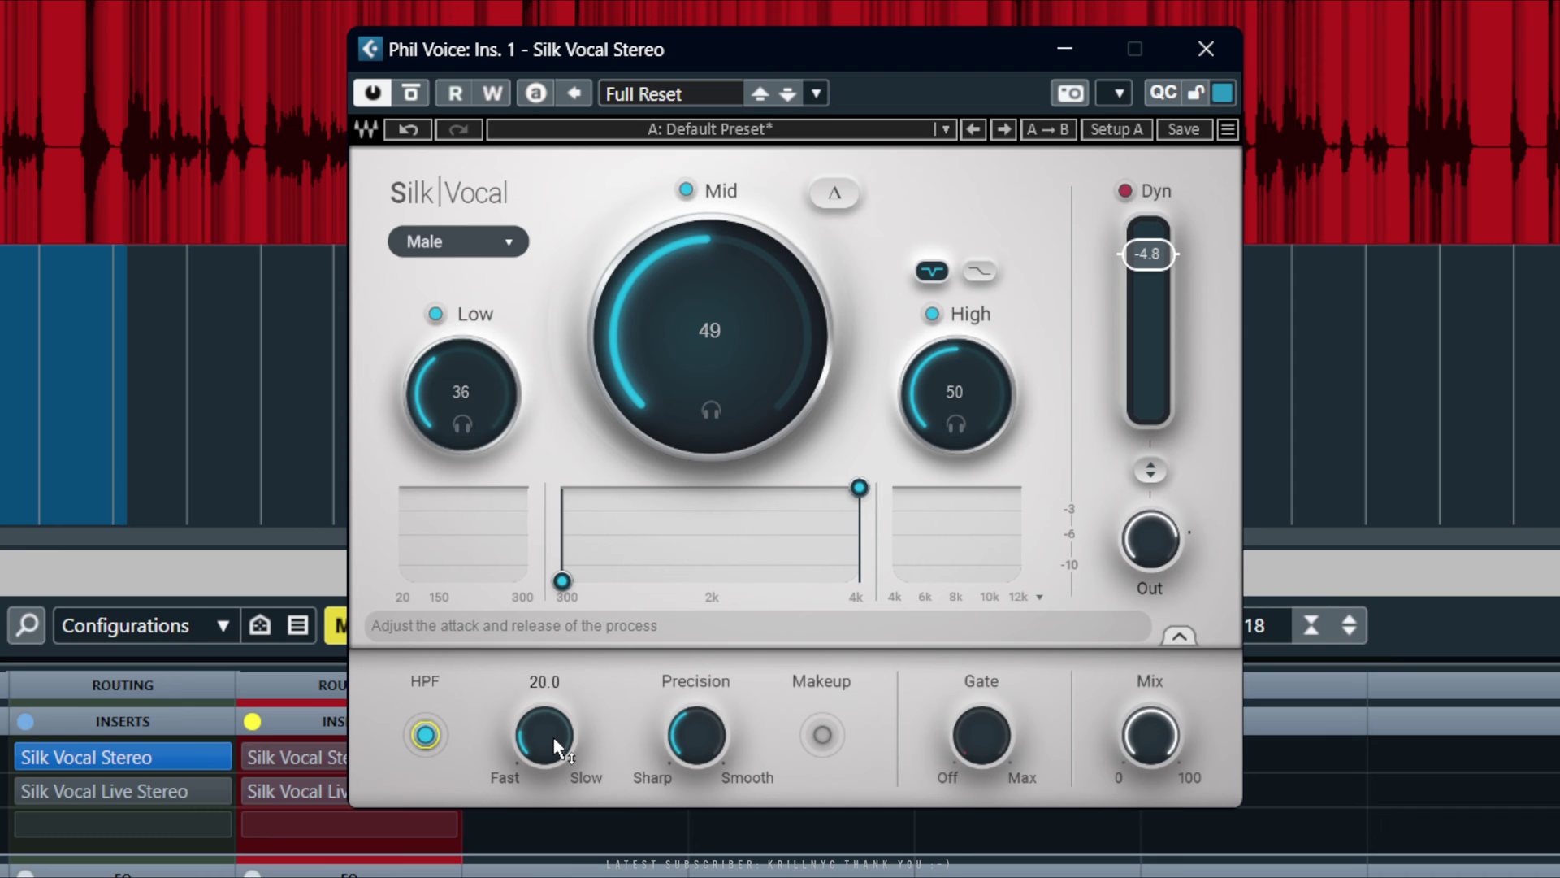
mouse_move(552, 742)
left_mouse_down()
mouse_move(553, 699)
mouse_move(546, 764)
mouse_move(549, 736)
left_mouse_up()
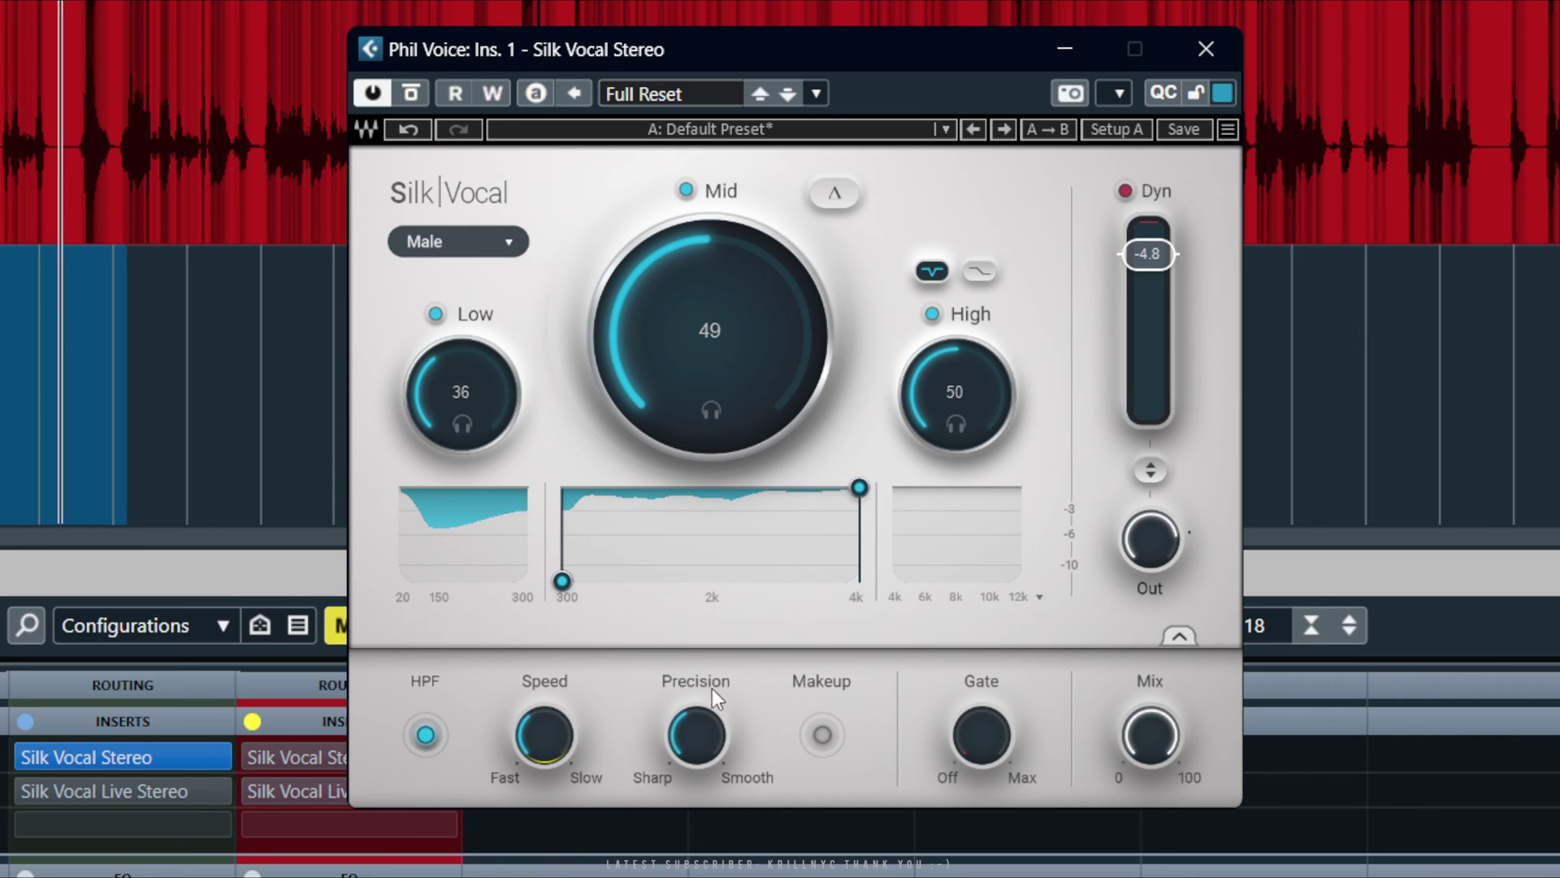
- Sharpen Precision to about 20 and switch on smart make-up gain
left_click(698, 736)
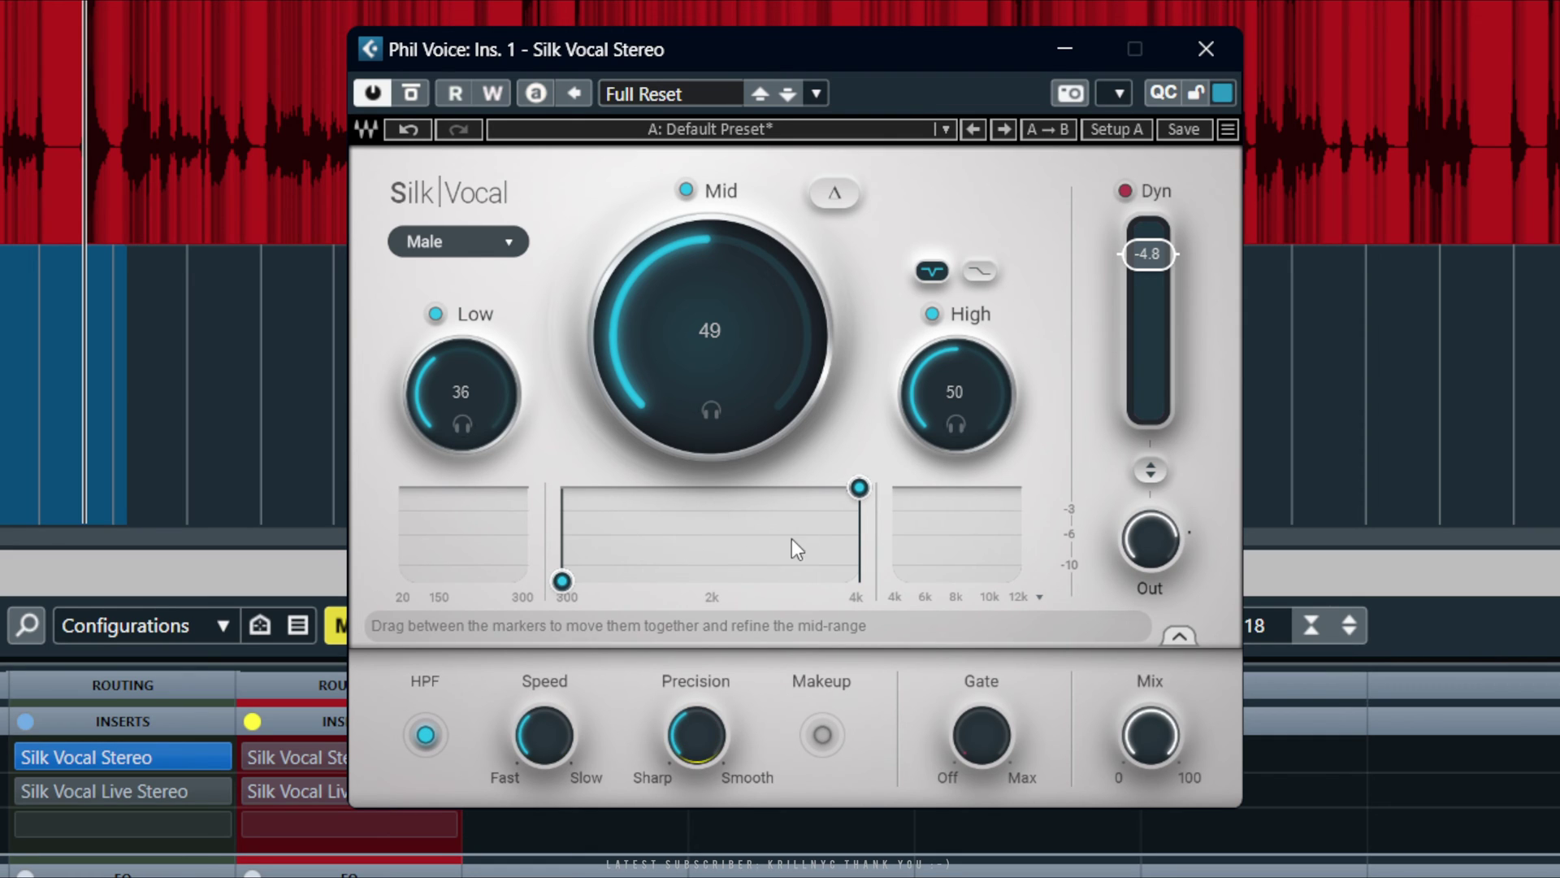
mouse_move(704, 733)
left_mouse_down()
mouse_move(723, 496)
mouse_move(825, 130)
left_mouse_up()
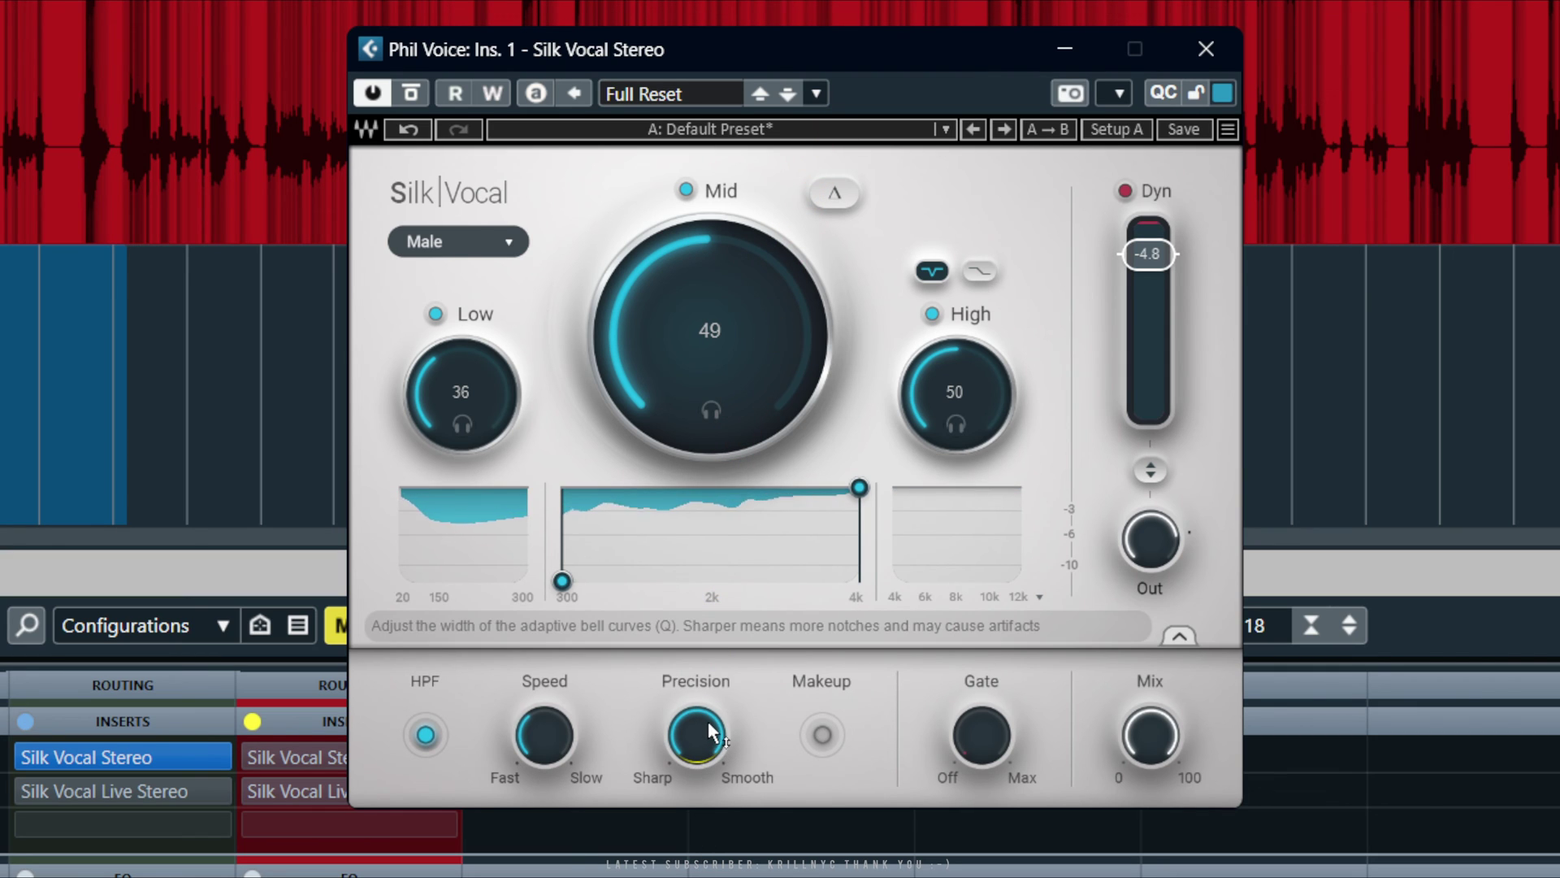
mouse_move(708, 723)
left_mouse_down()
mouse_move(709, 869)
mouse_move(709, 723)
left_mouse_up()
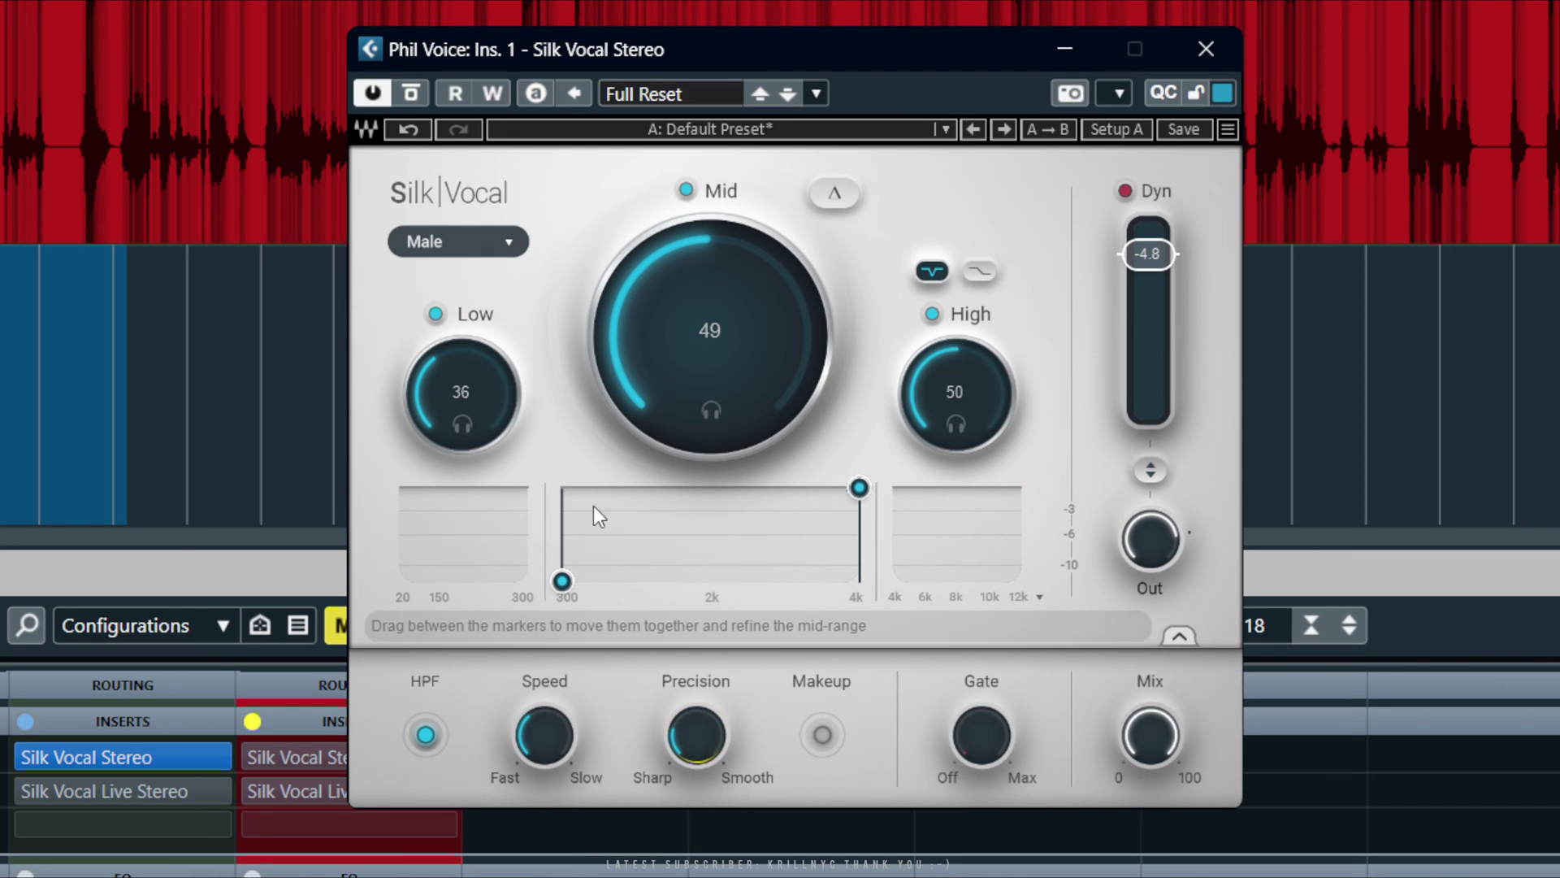
left_click_drag(696, 726, 726, 822)
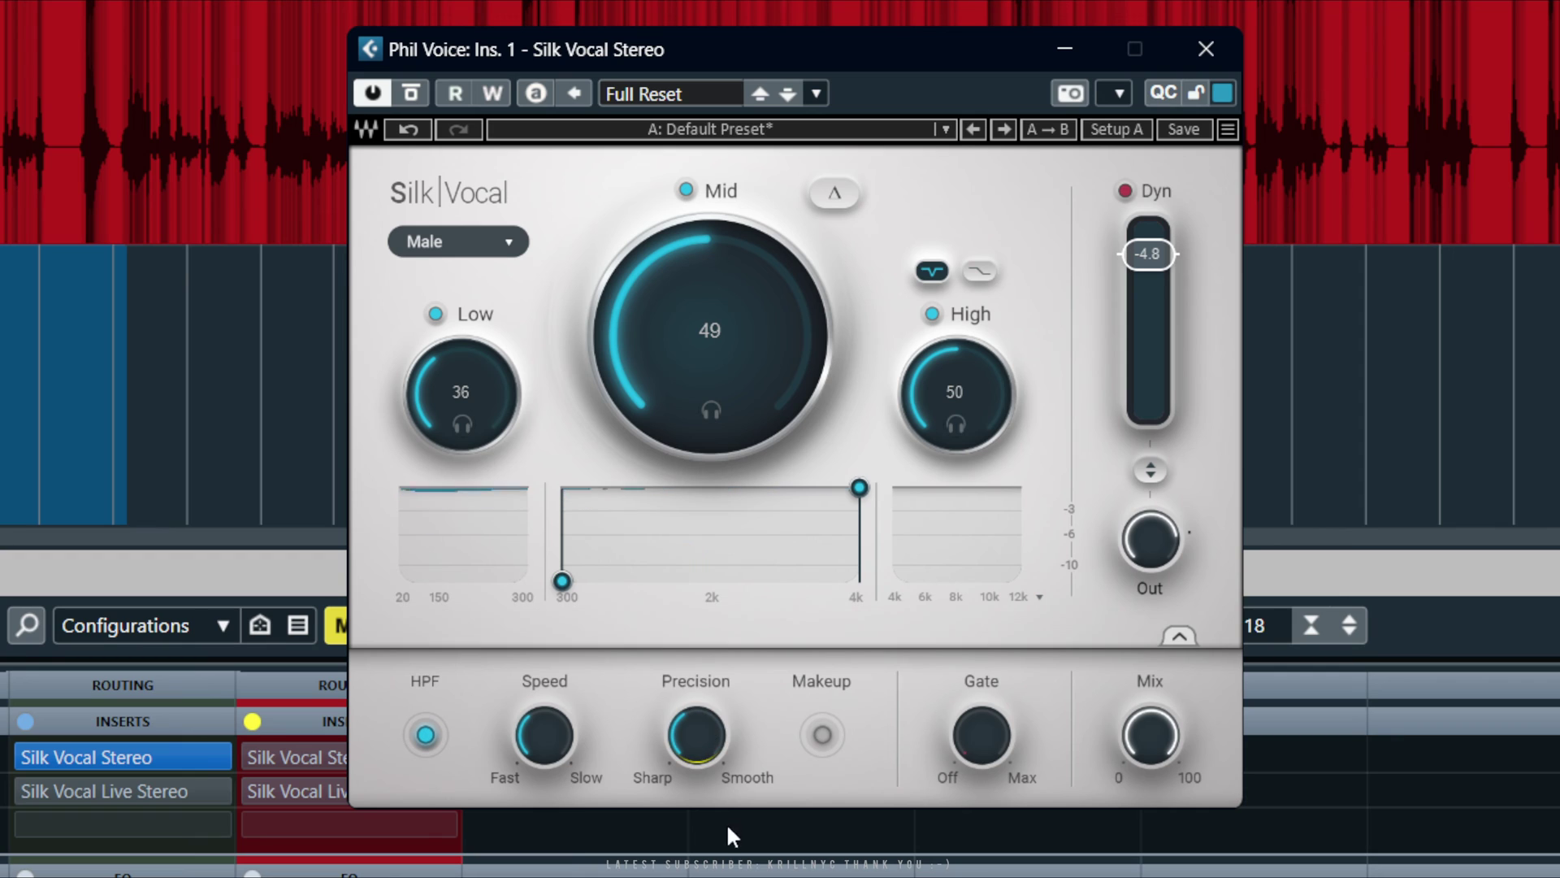
left_click(819, 736)
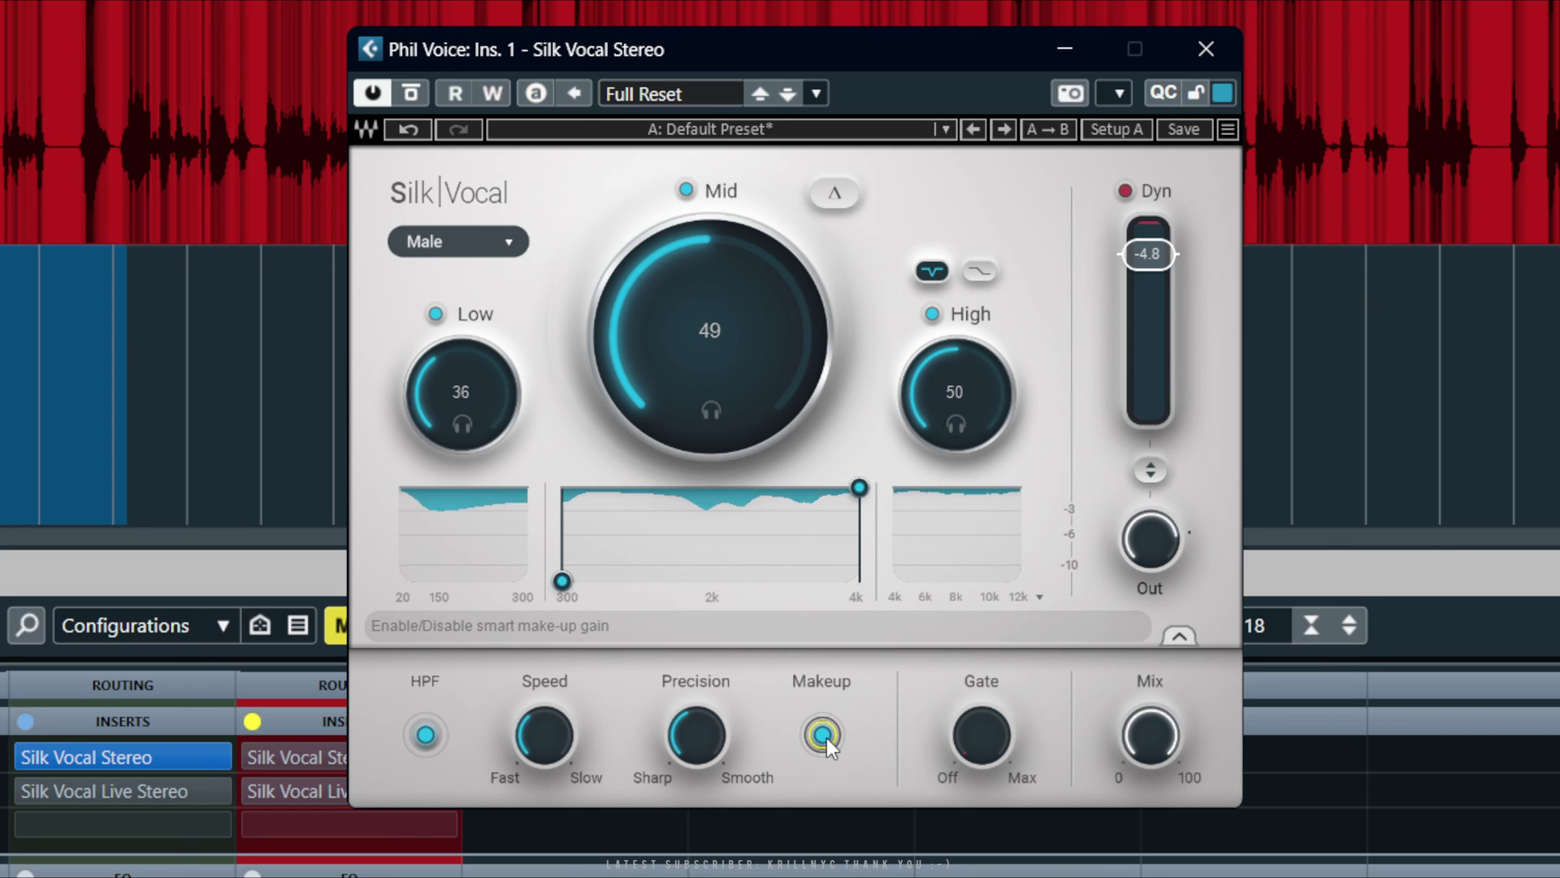
- Let the Dyn threshold adapt automatically (now -3.0) and raise the gate to about -30
left_click(1151, 469)
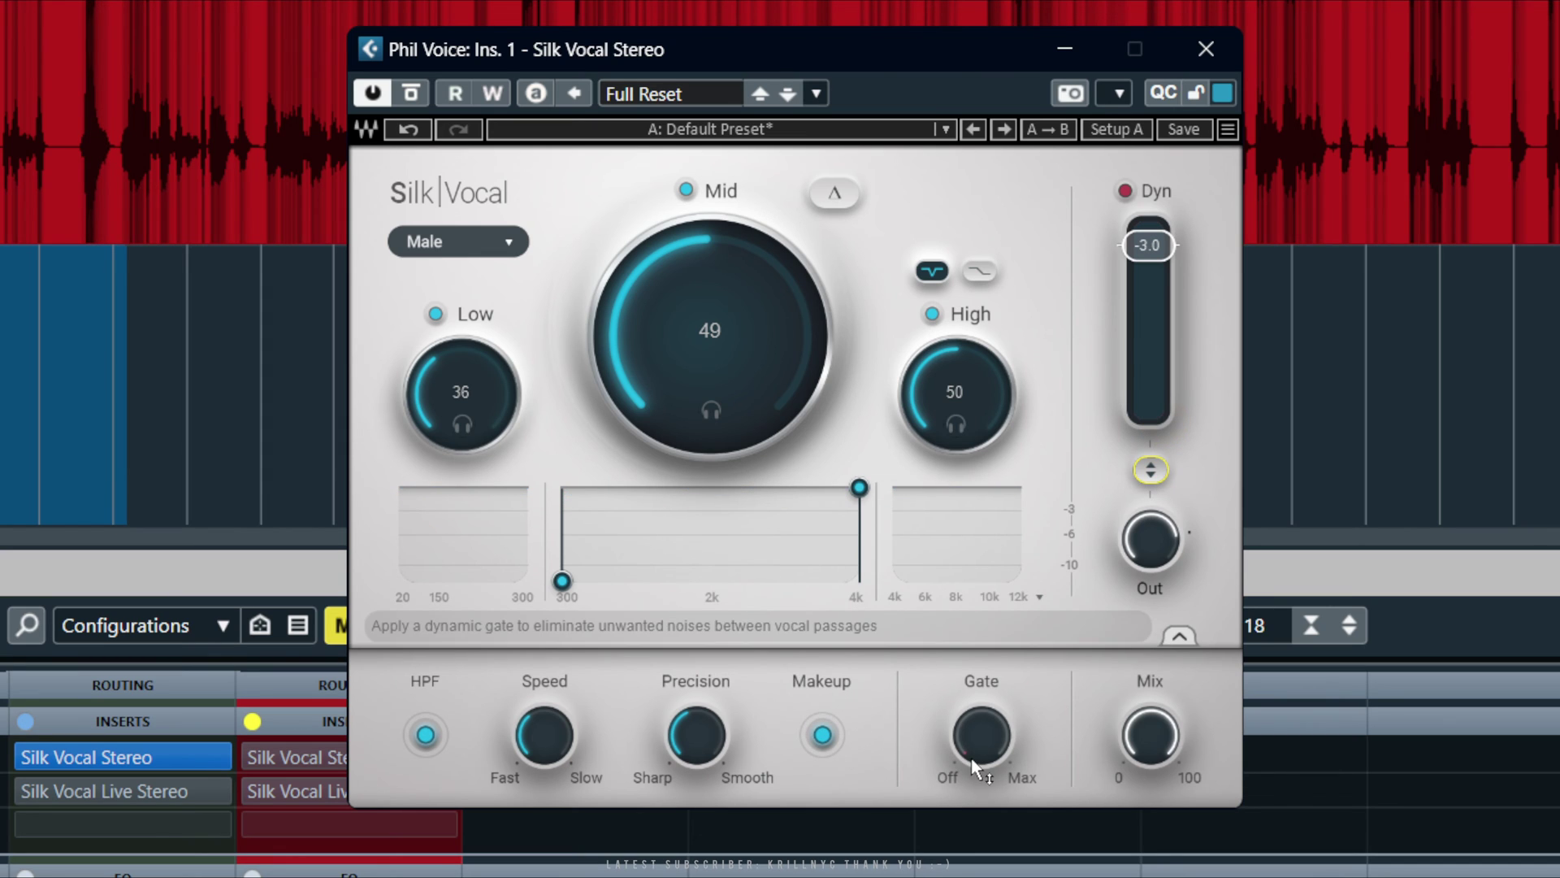
mouse_move(975, 760)
left_mouse_down()
mouse_move(965, 776)
mouse_move(971, 730)
left_mouse_up()
left_click_drag(976, 663, 1071, 32)
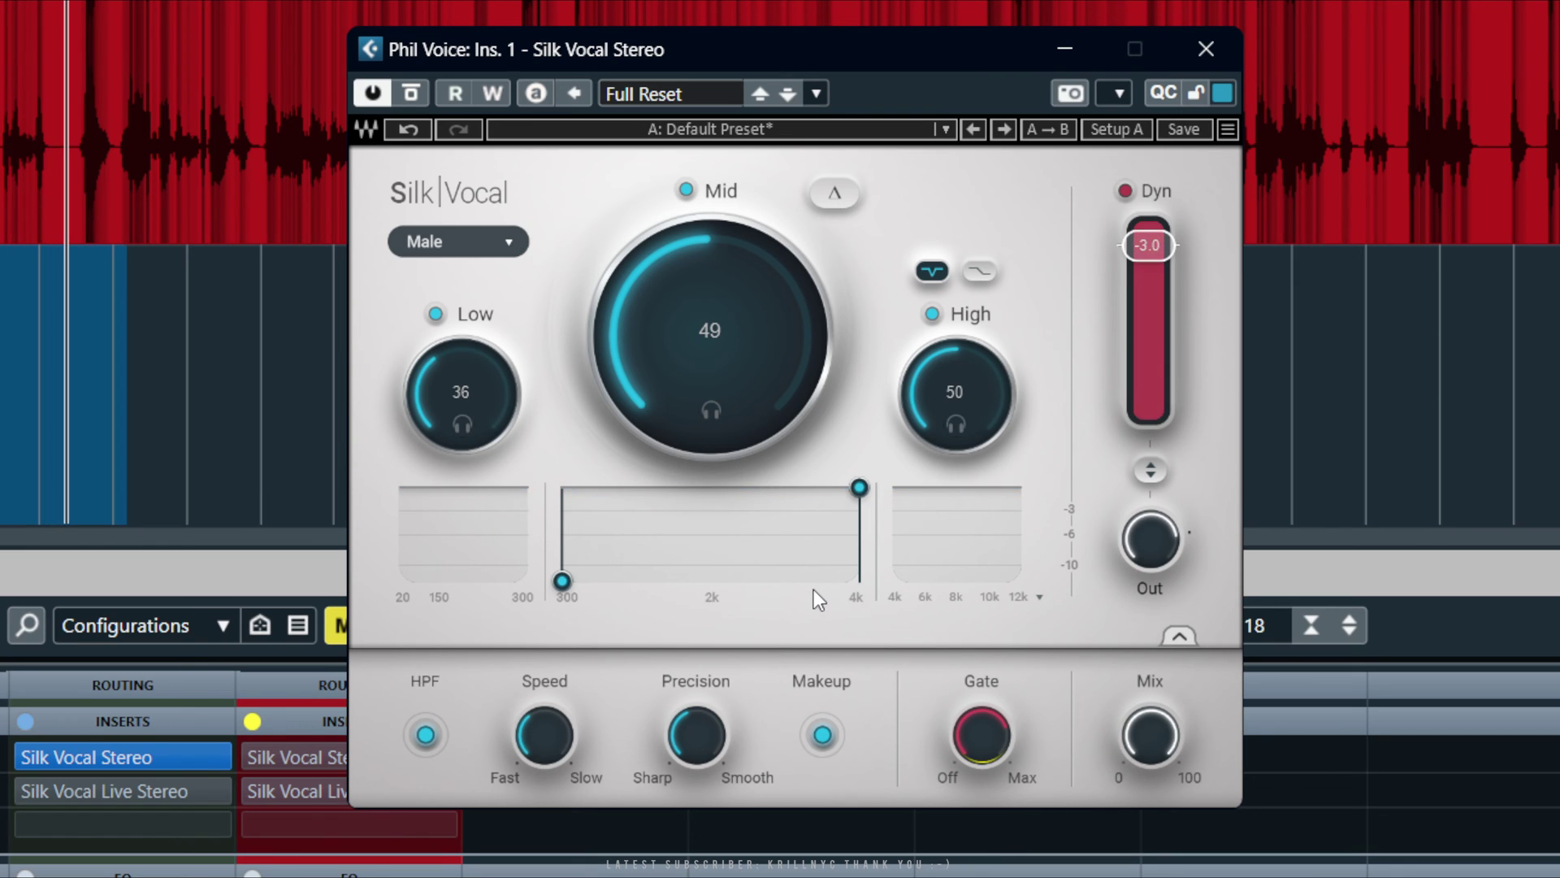
- Start playback and sweep the Mix knob from dry back to 100%
mouse_move(1154, 728)
left_click_drag(1153, 729, 1153, 804)
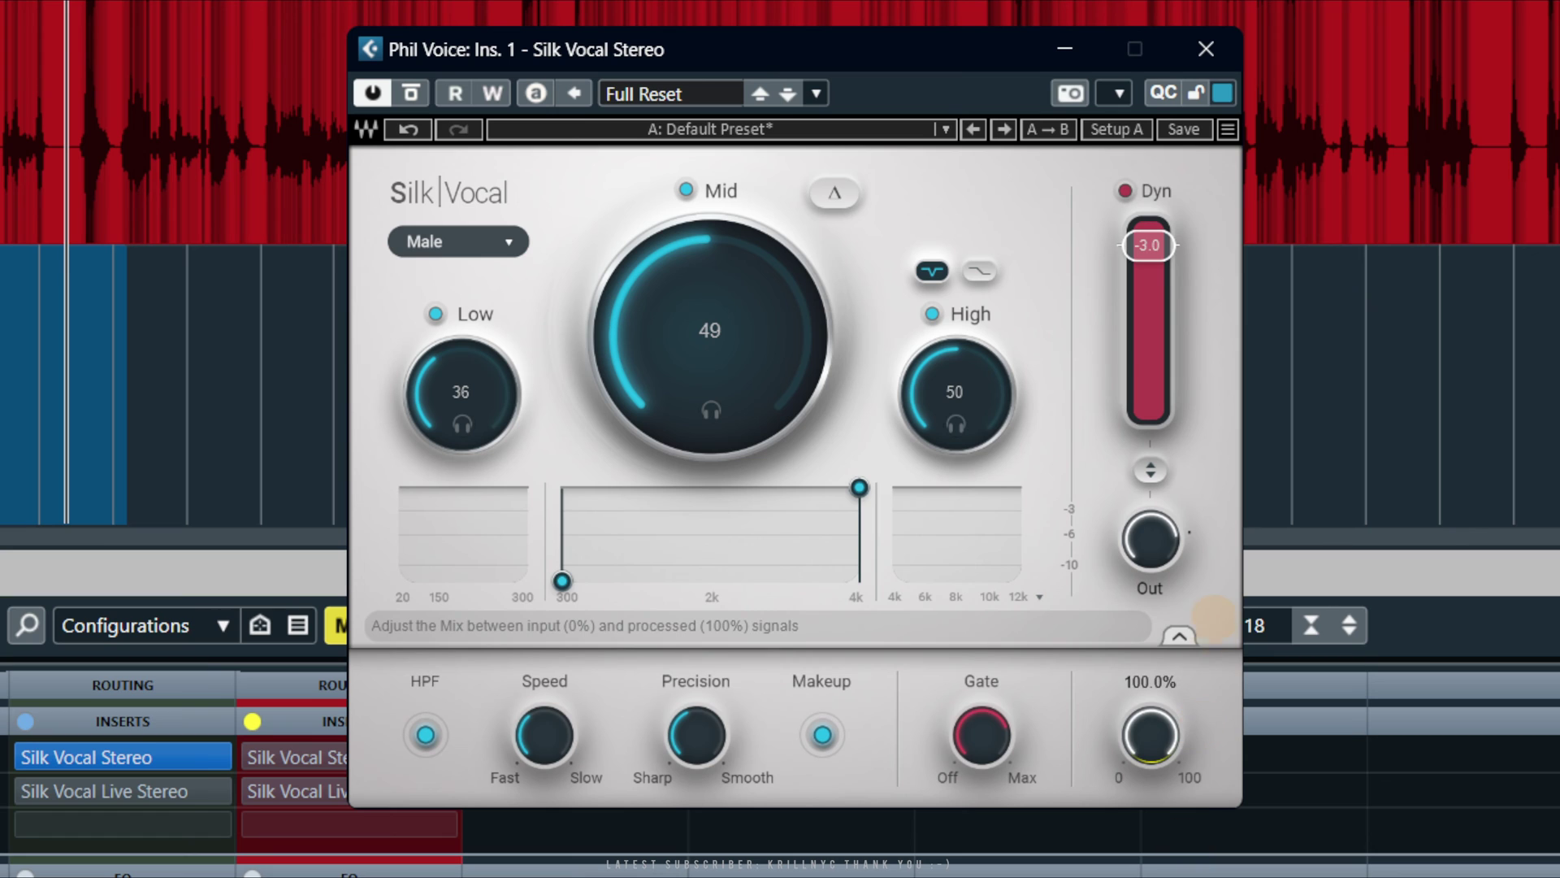
left_click(1165, 759)
key("space")
left_click_drag(1150, 735, 1101, 729)
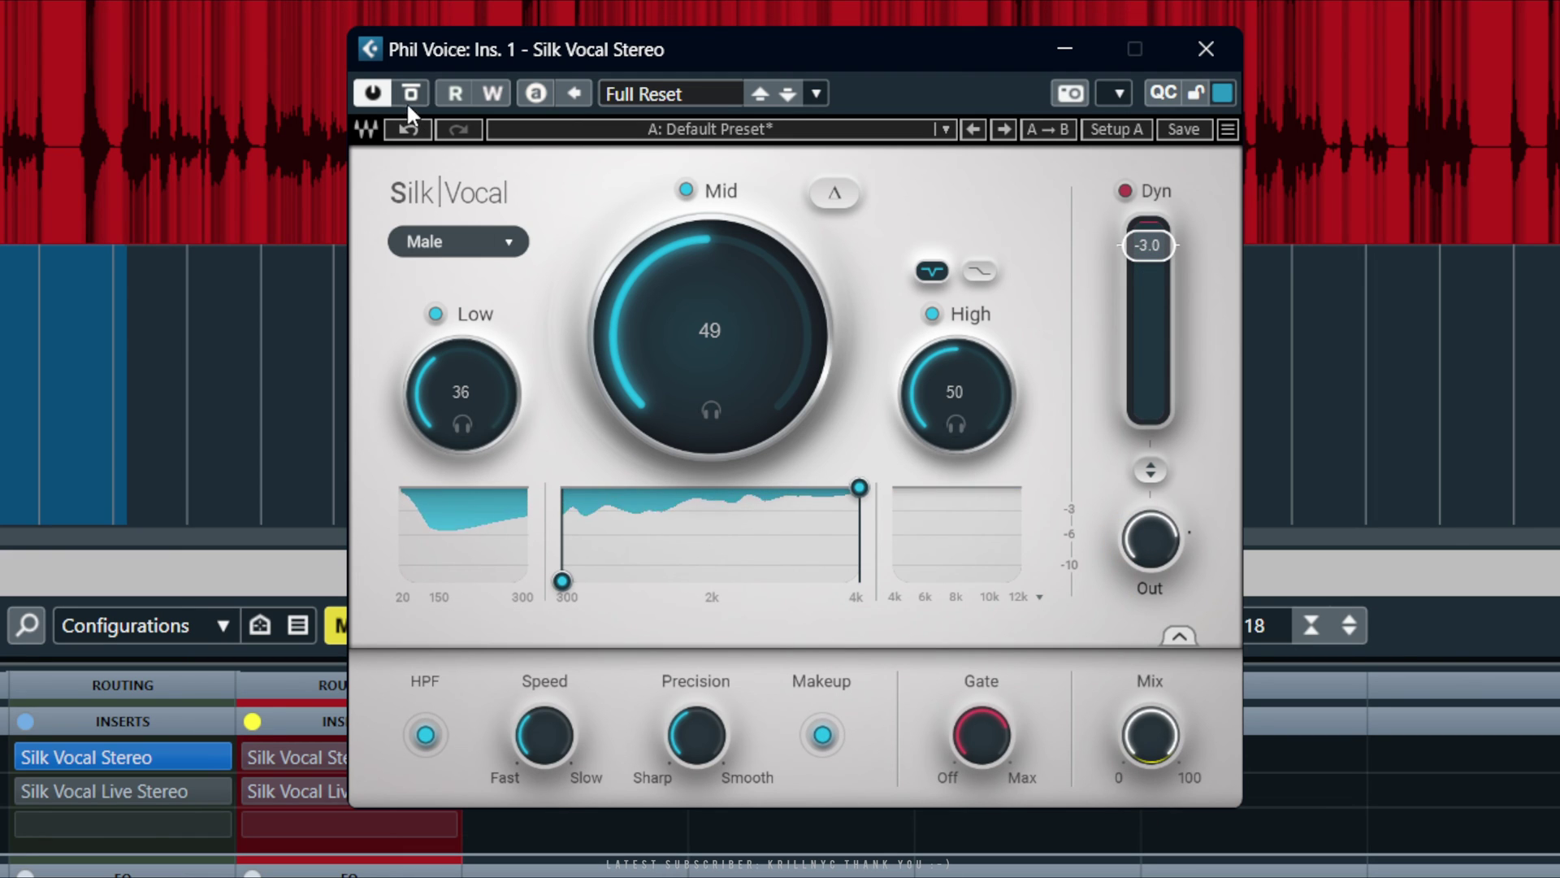
- Raise Mid to 63 (Low 33, High 53), then compare against the bypassed voice
left_click_drag(630, 247, 630, 228)
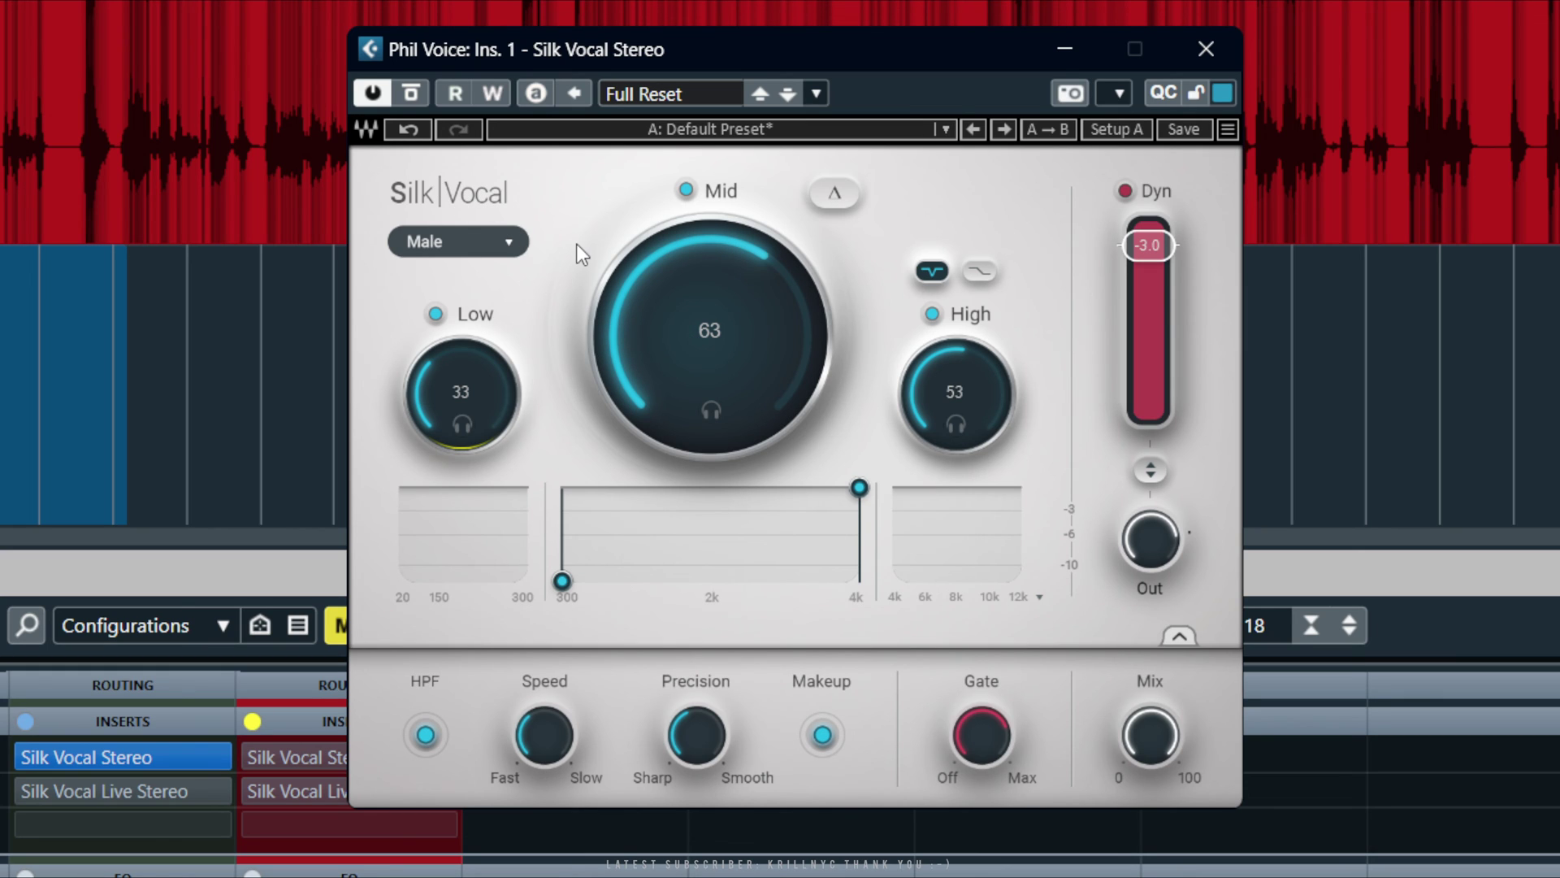
left_click(410, 94)
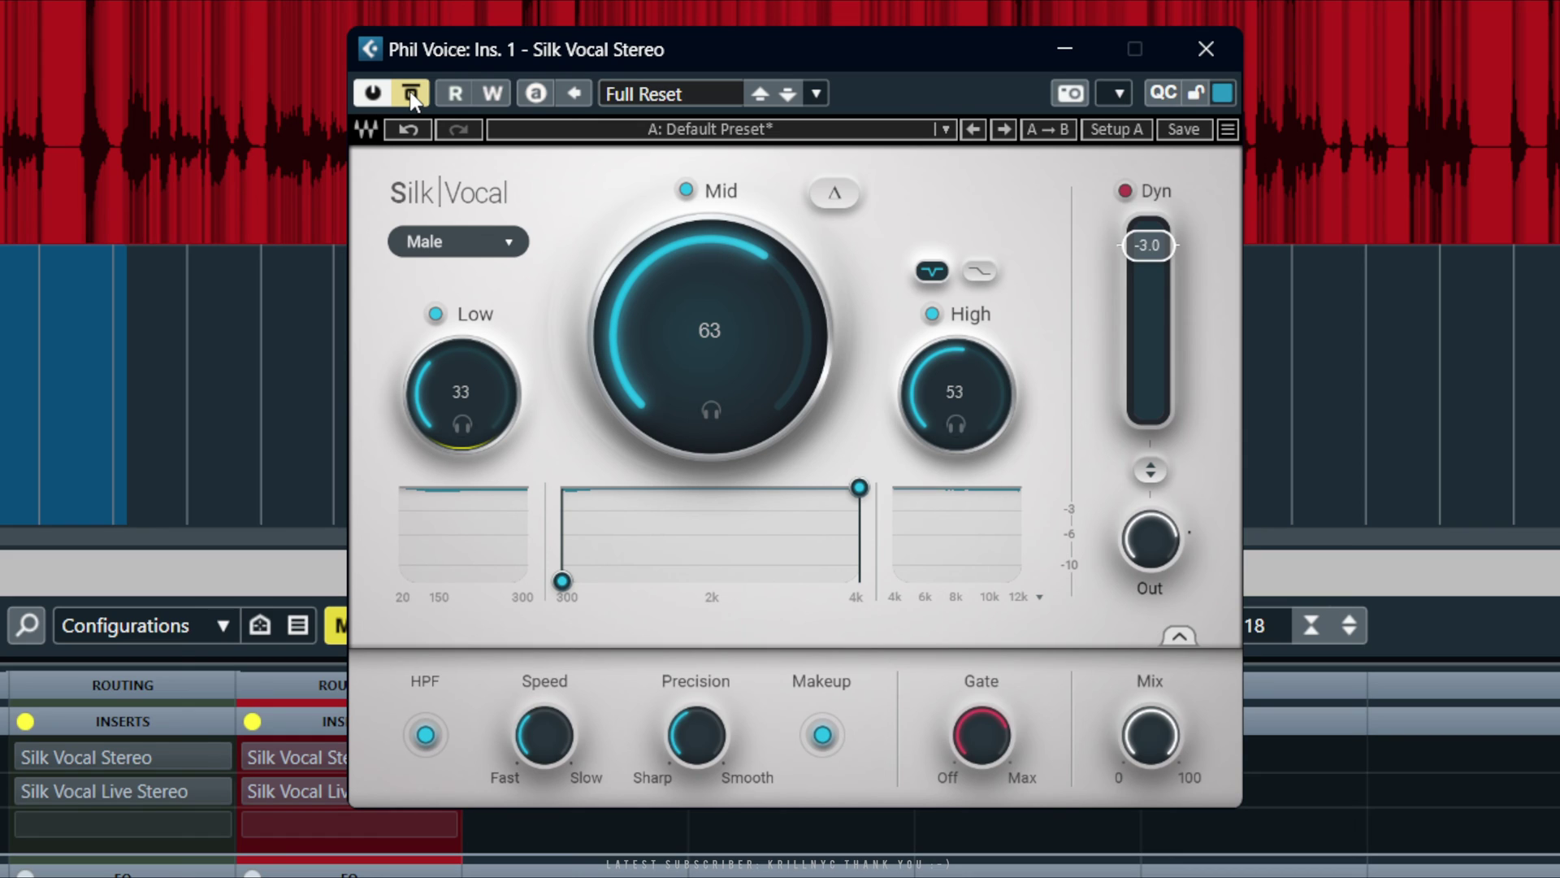
left_click(410, 94)
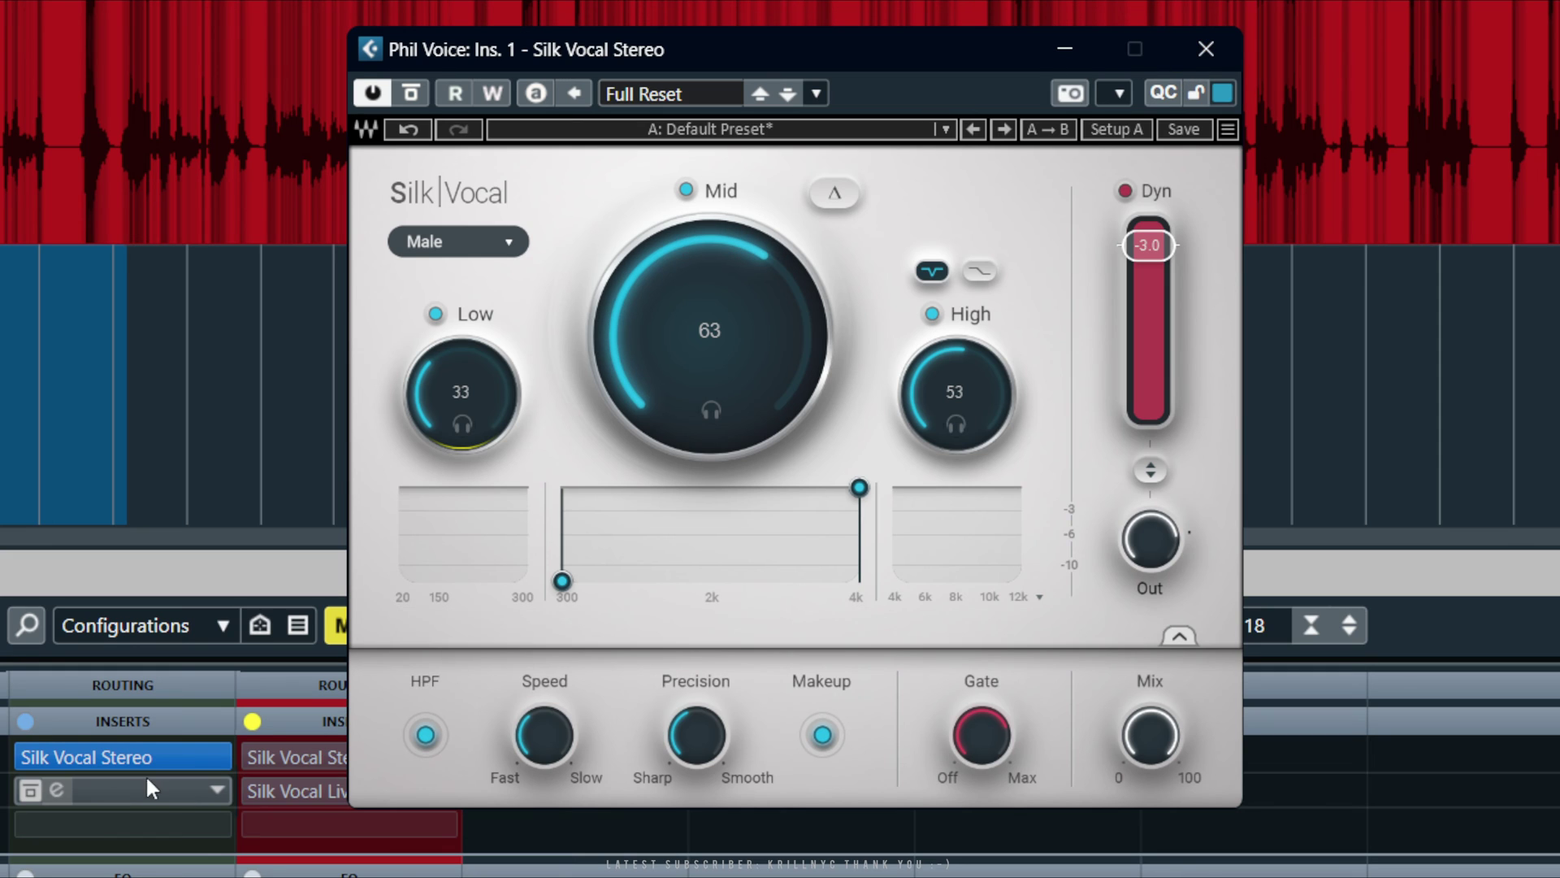
- Open the Silk Vocal Live insert editor on Phil Voice and close the Silk Vocal Stereo window
left_click(54, 788)
left_click(53, 788)
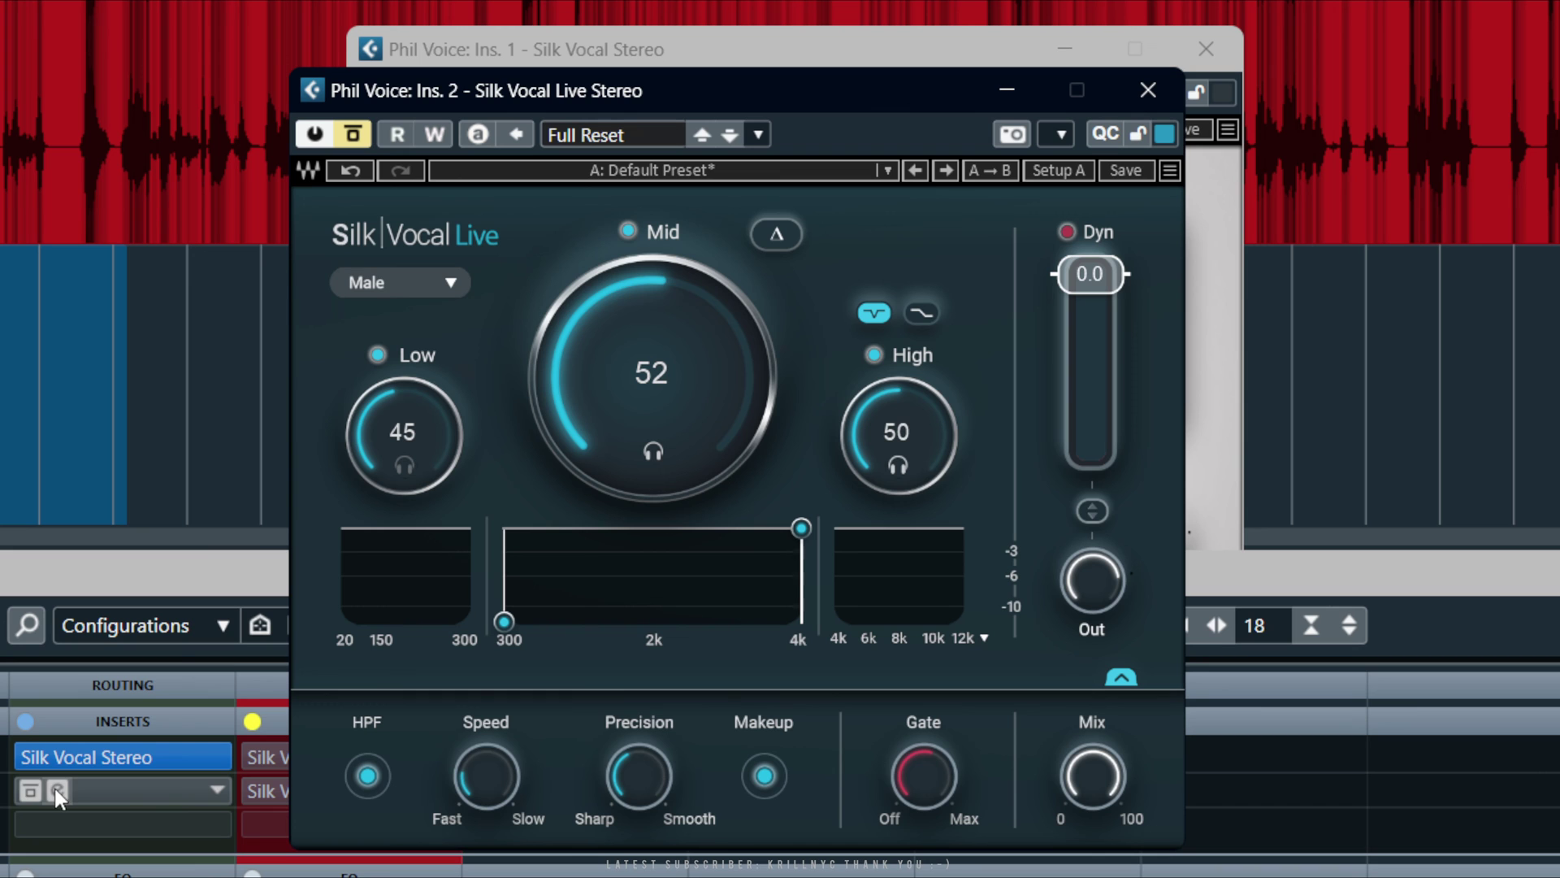
left_click_drag(653, 42, 810, 95)
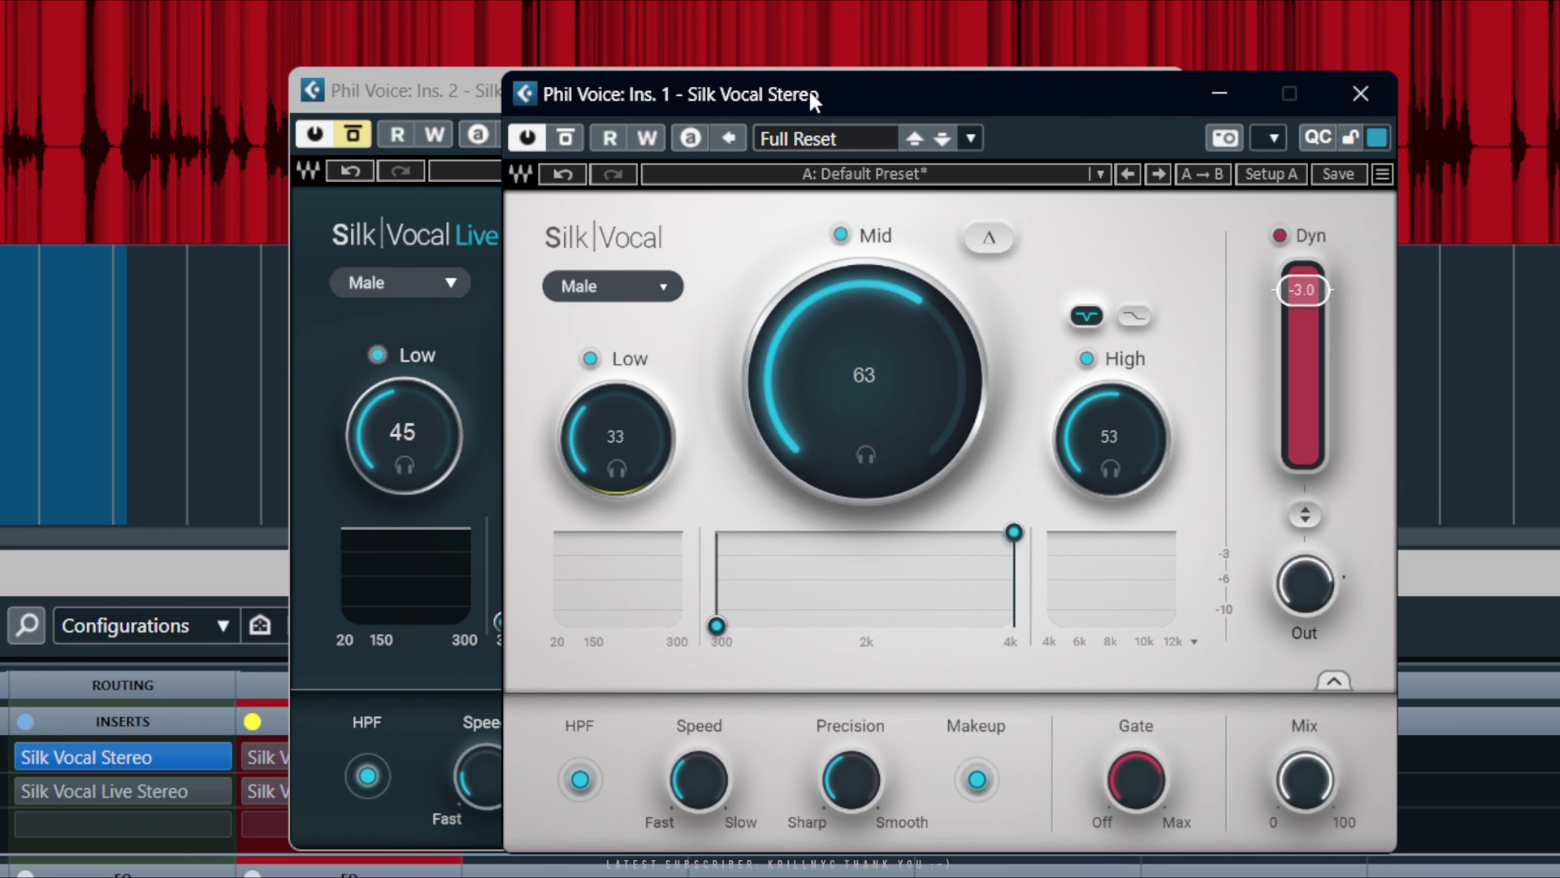
left_click(1357, 95)
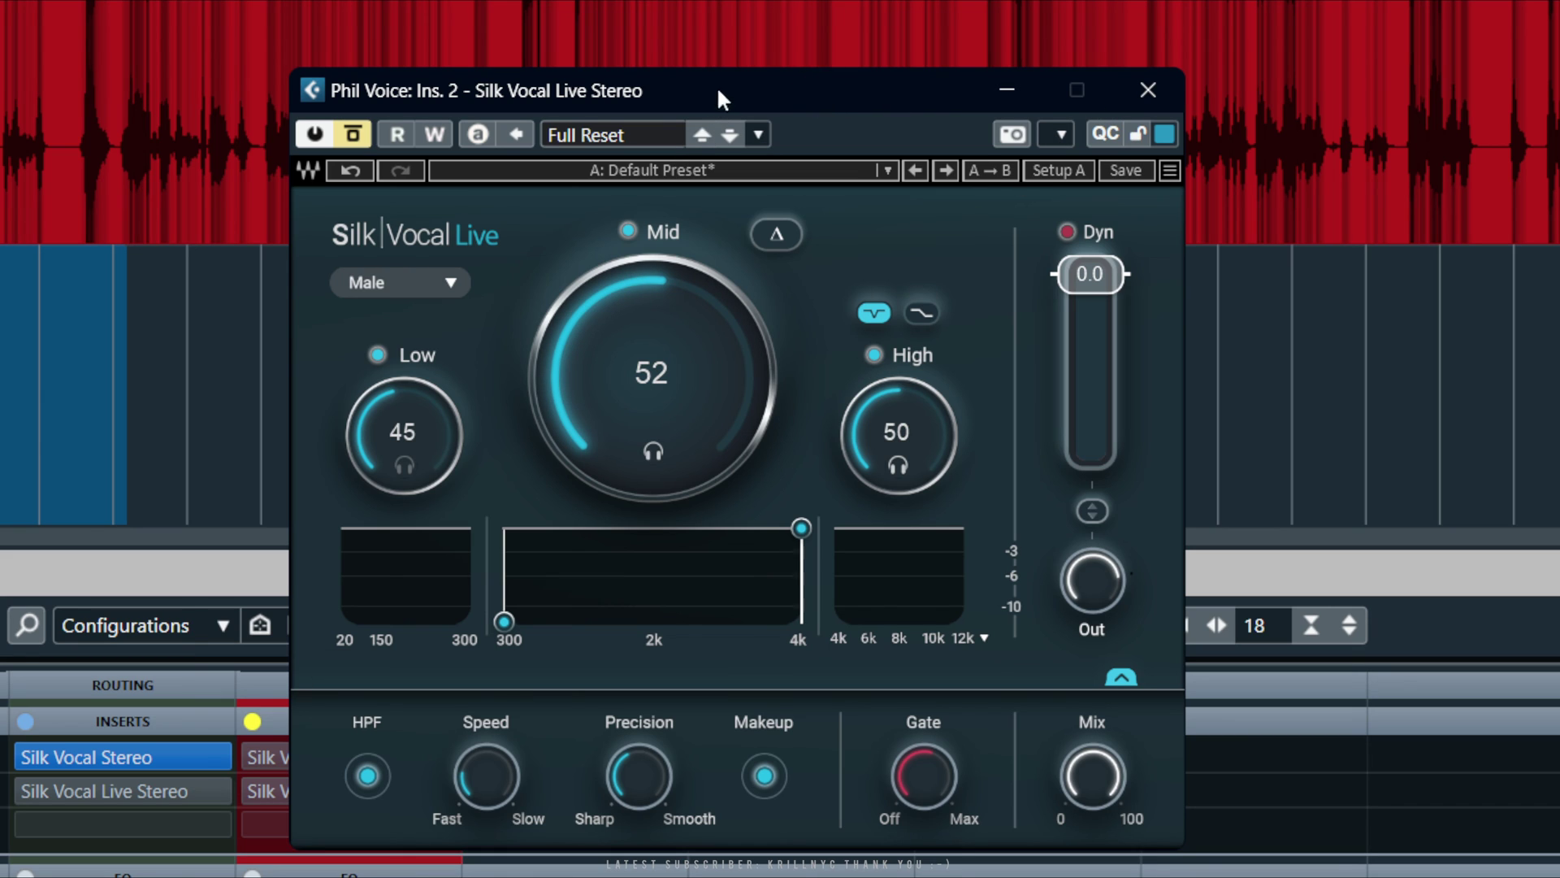
- Take Silk Vocal Live out of bypass, close its editor, and reopen Silk Vocal Stereo
left_click(353, 134)
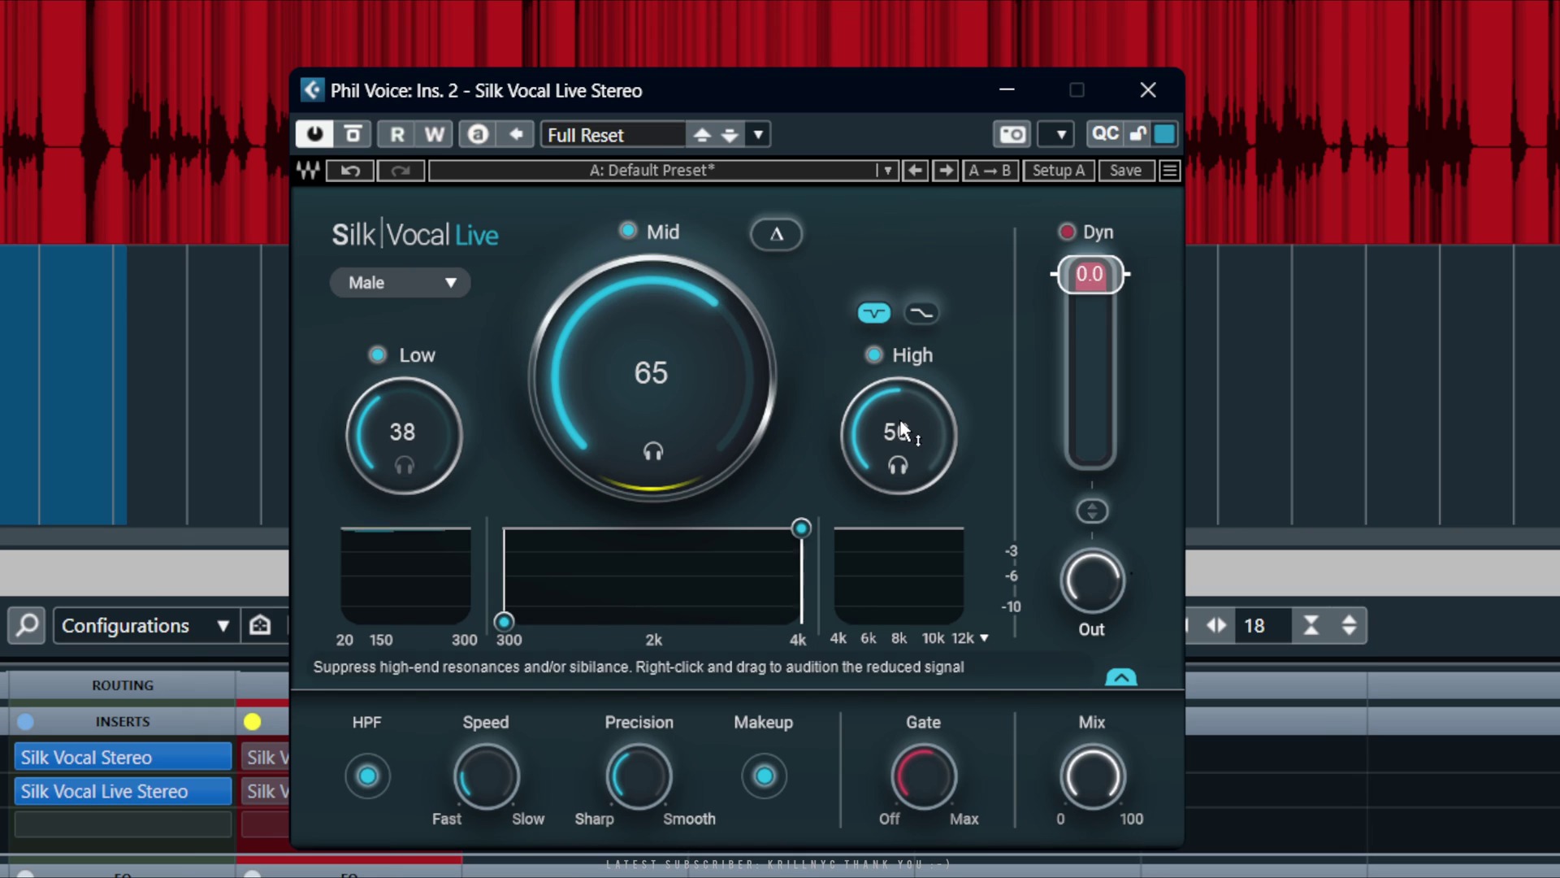
left_click(1159, 95)
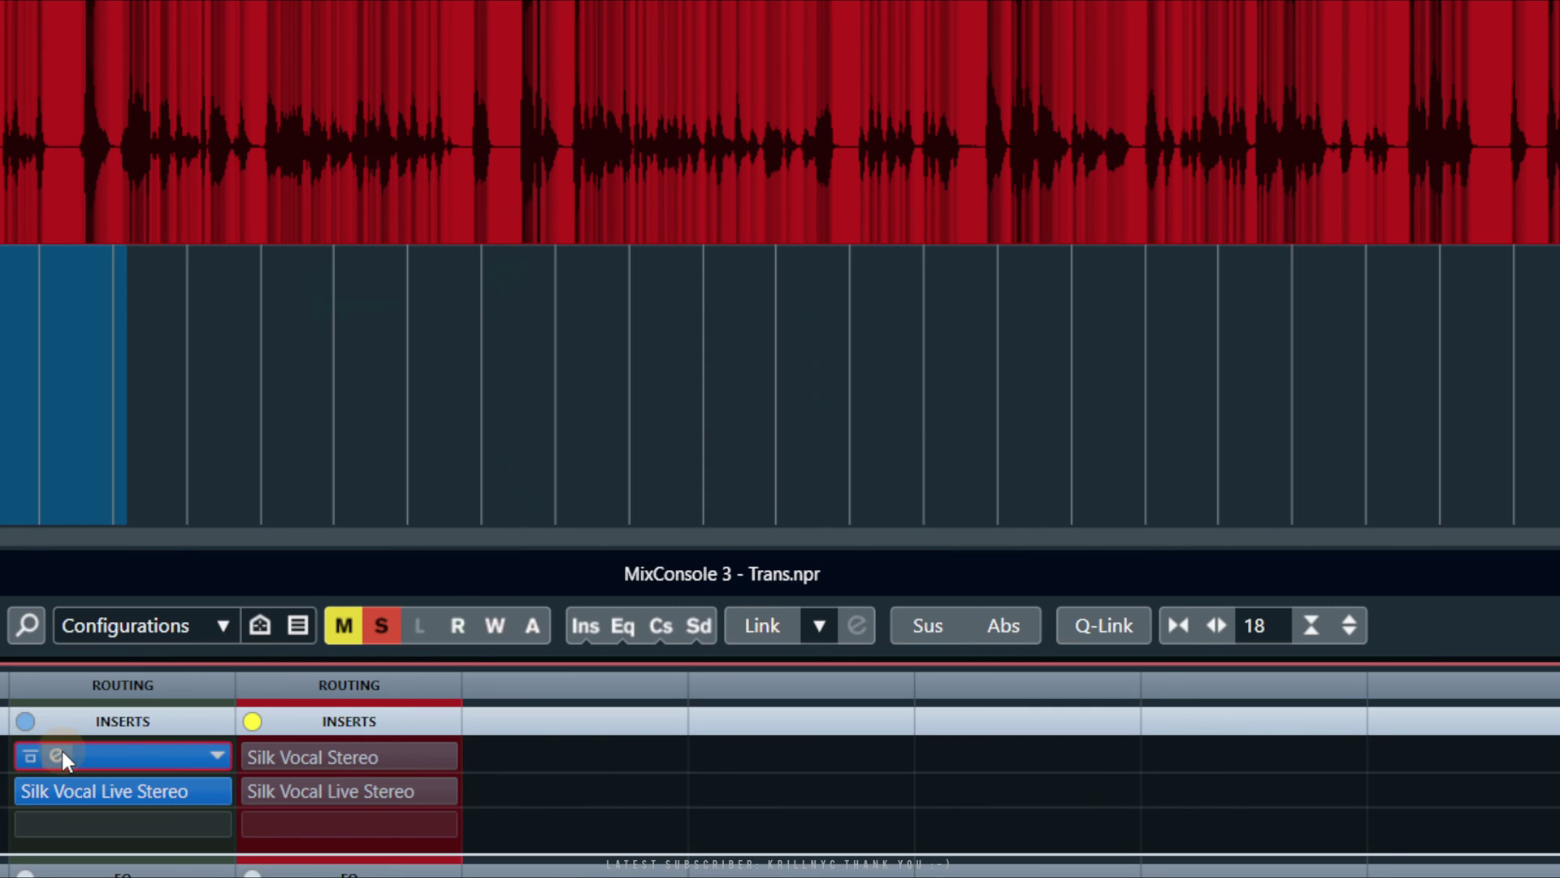
left_click(57, 755)
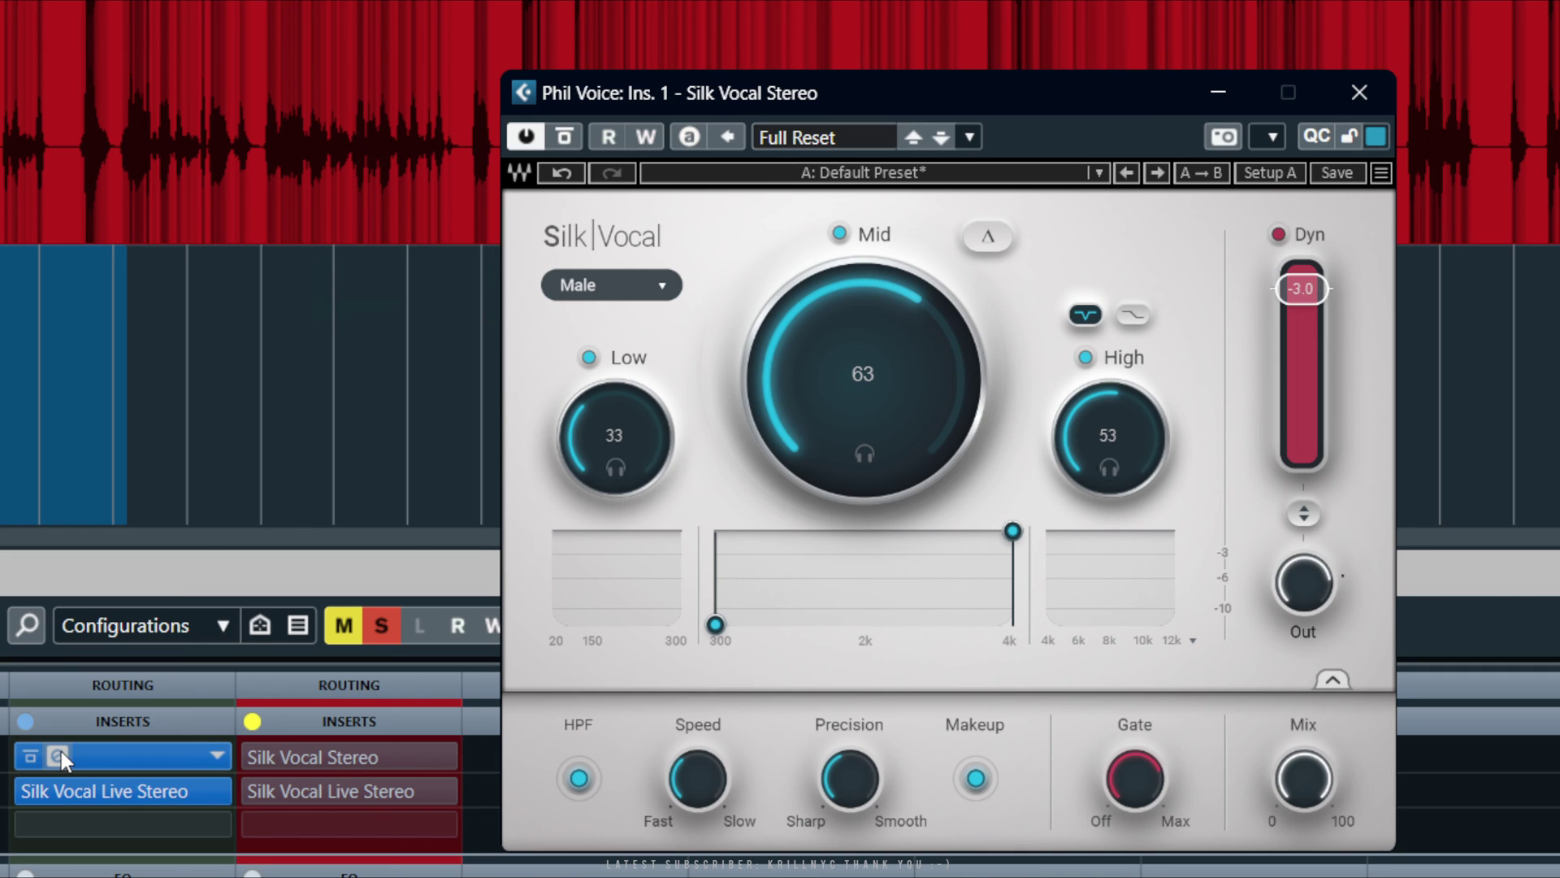
- Save the current Silk Vocal settings as the new preset 'PAP Silk Test'
left_click(902, 180)
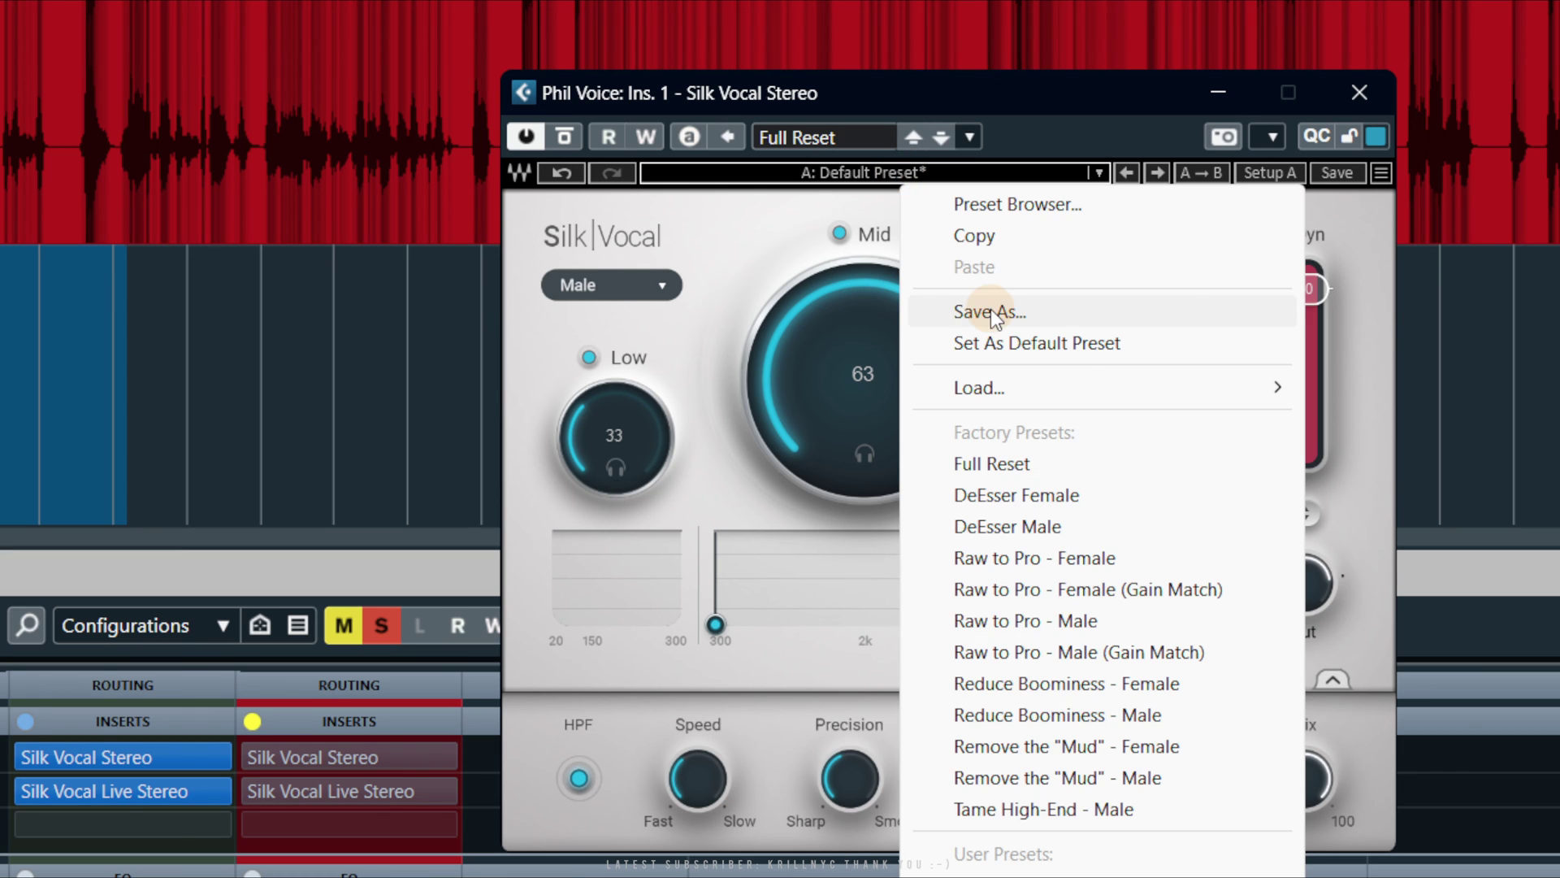
left_click(991, 309)
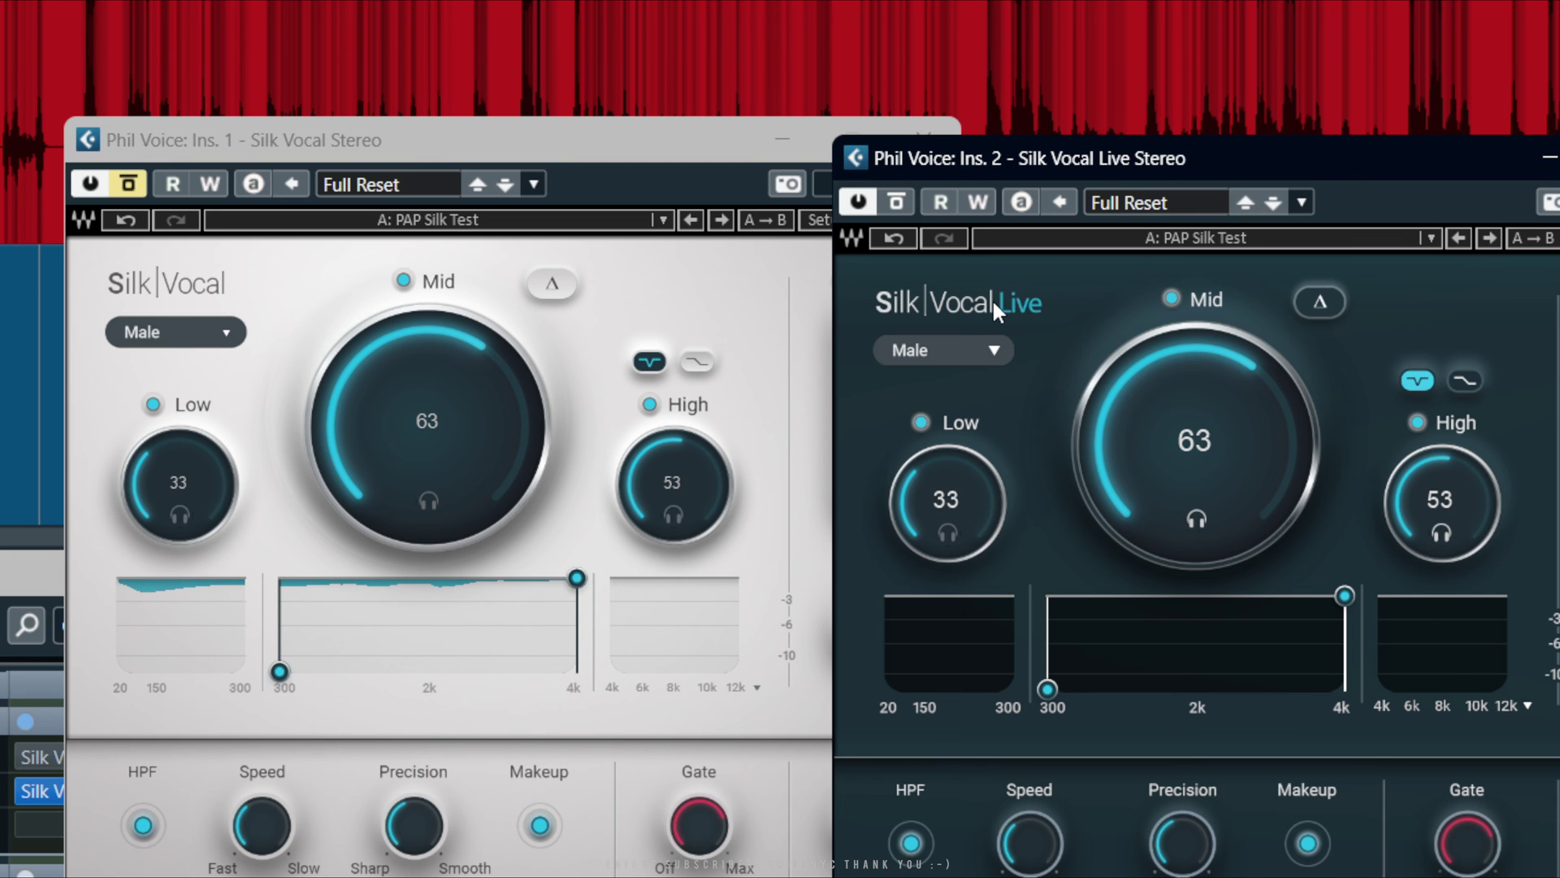
left_click_drag(983, 169, 939, 174)
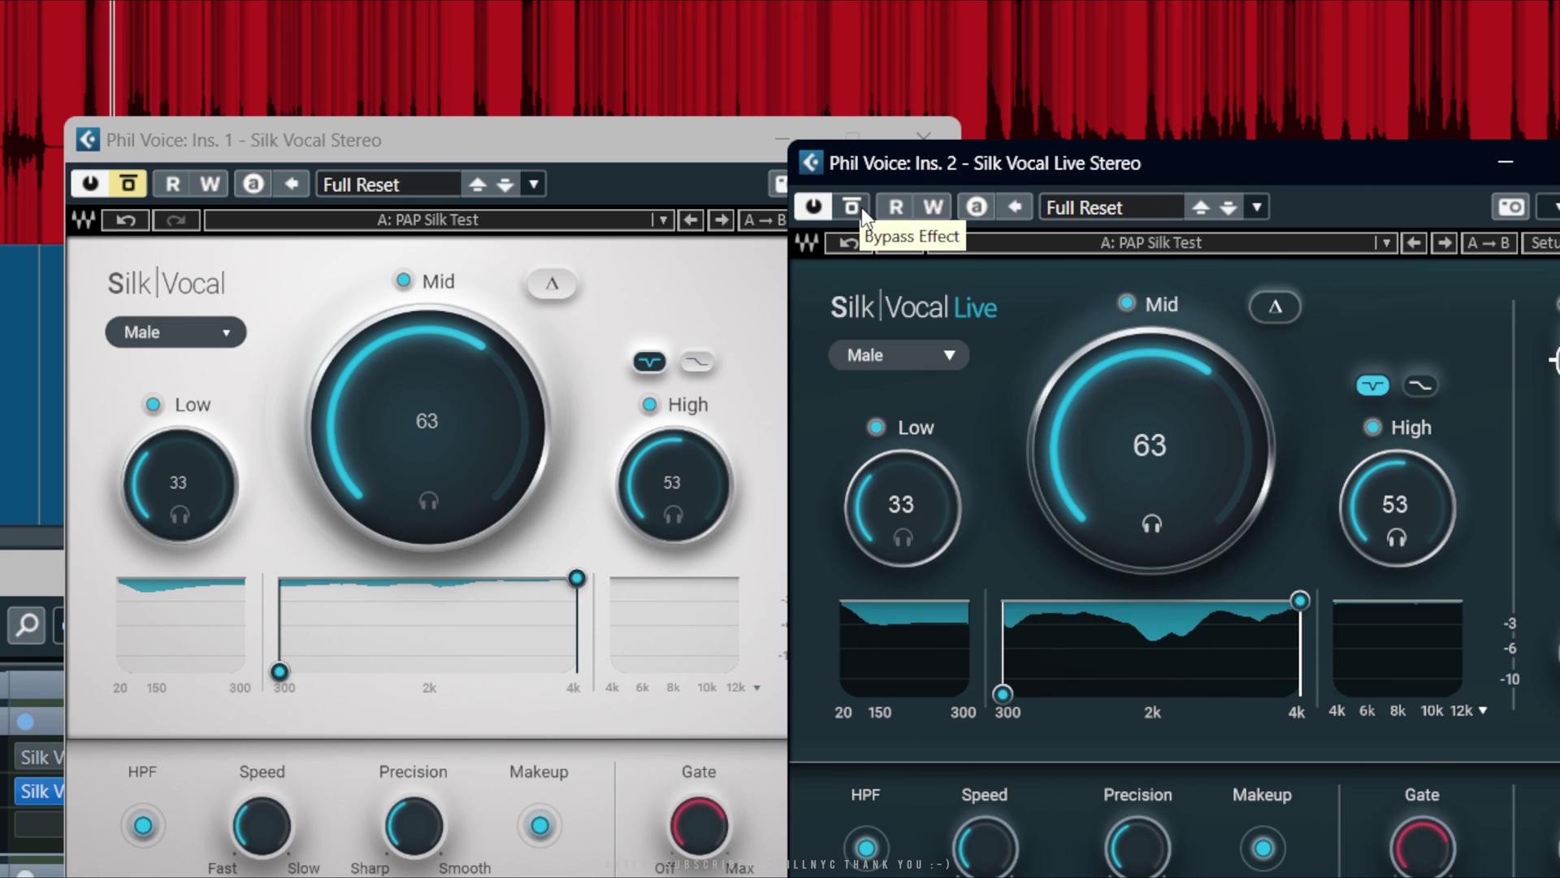
- Bypass Silk Vocal Stereo to compare it with Silk Vocal Live at Low 33, Mid 63, High 53
left_click(128, 184)
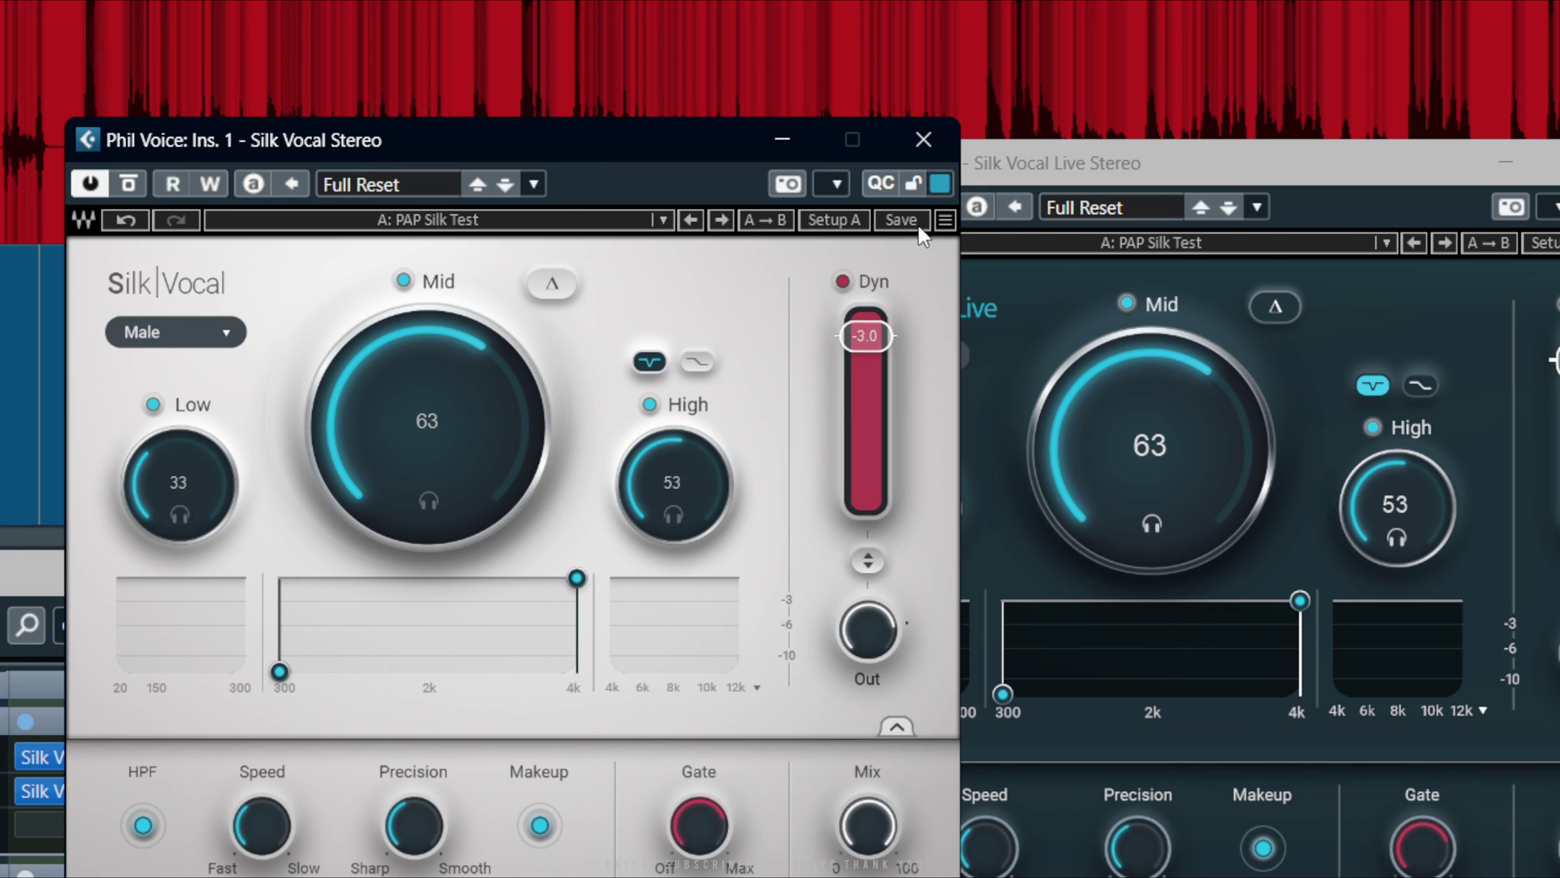
left_click(1056, 174)
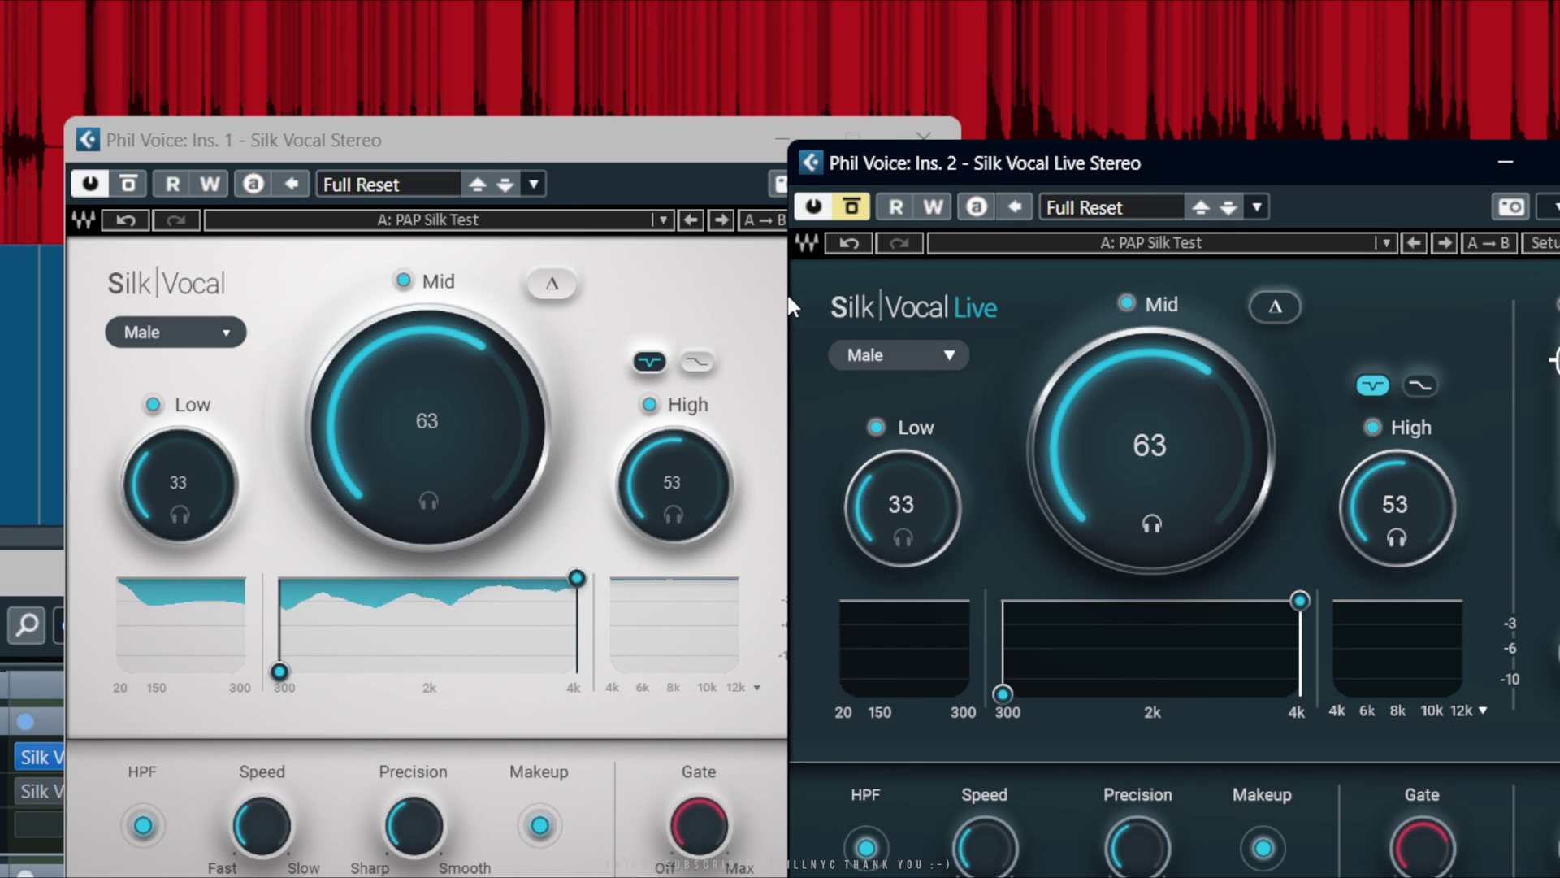
left_click(133, 185)
left_click(1149, 166)
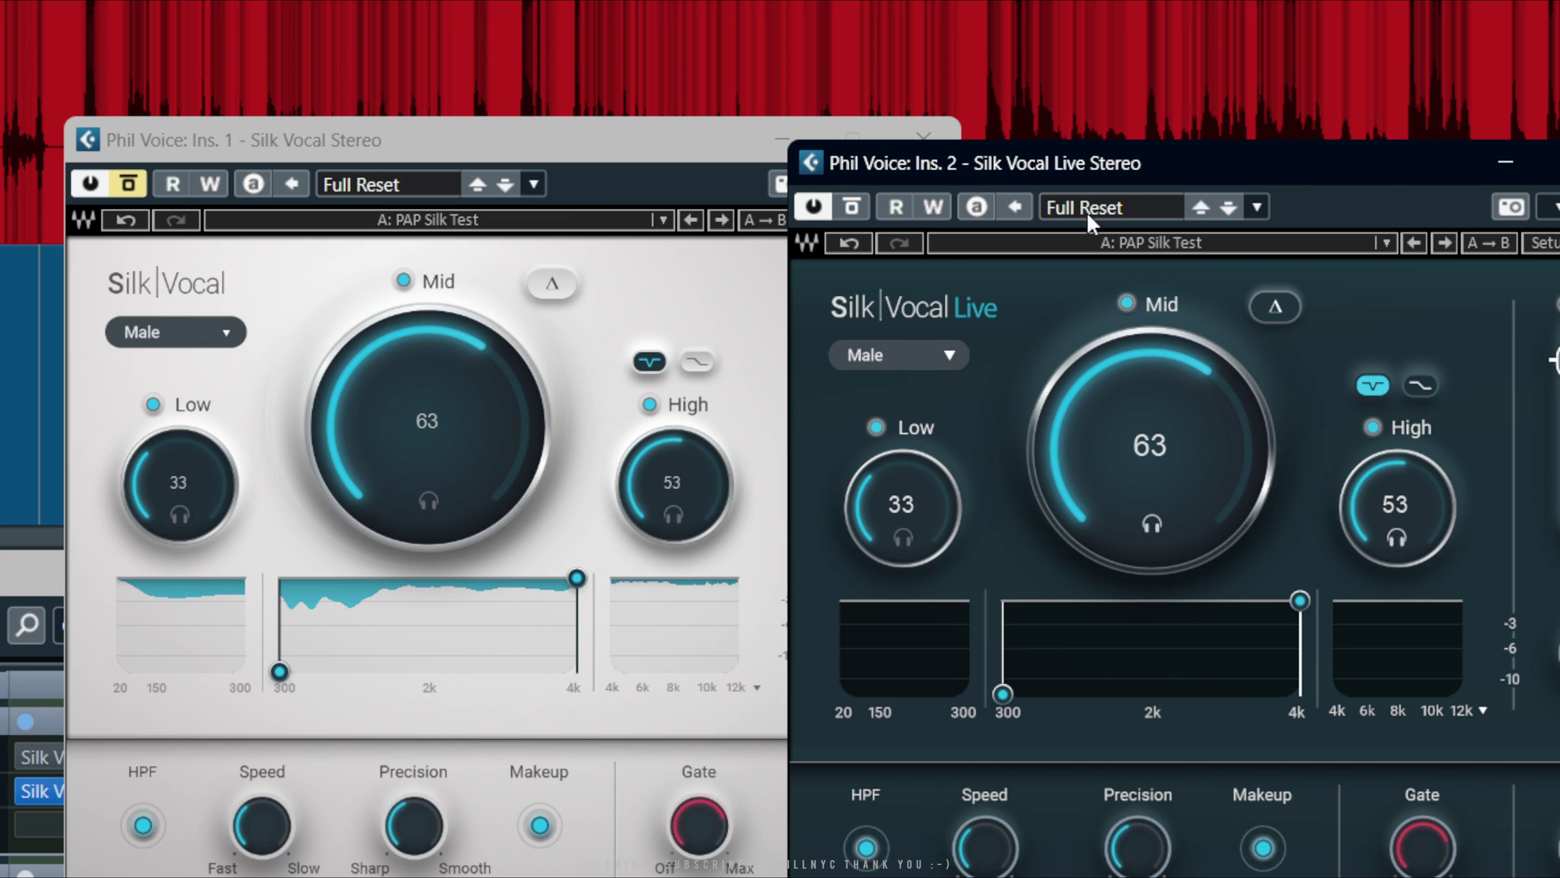
left_click(697, 159)
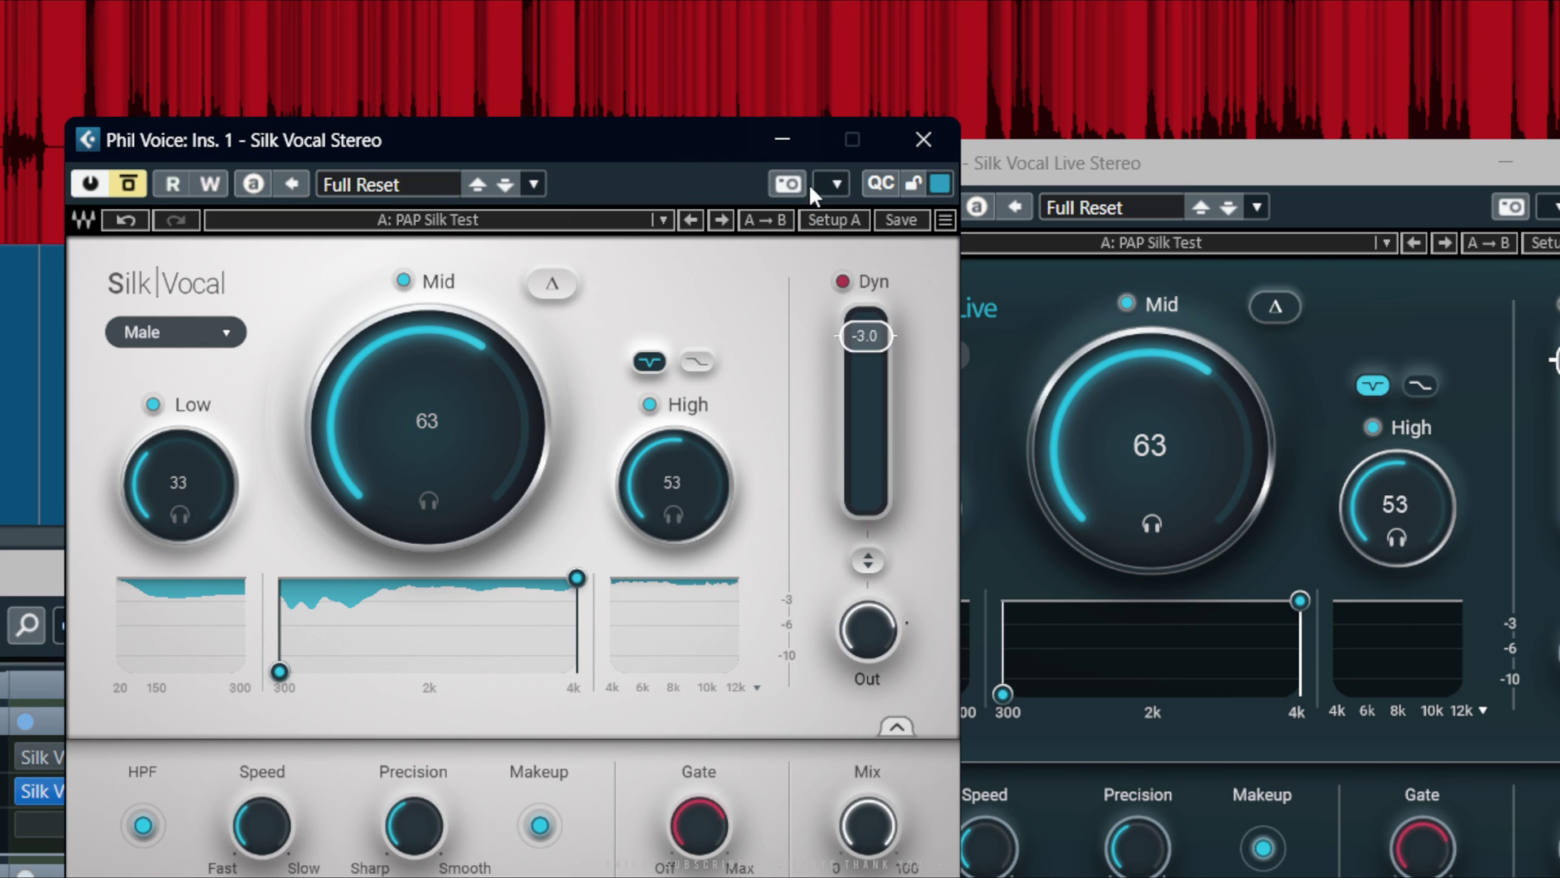
left_click_drag(1206, 164, 1193, 148)
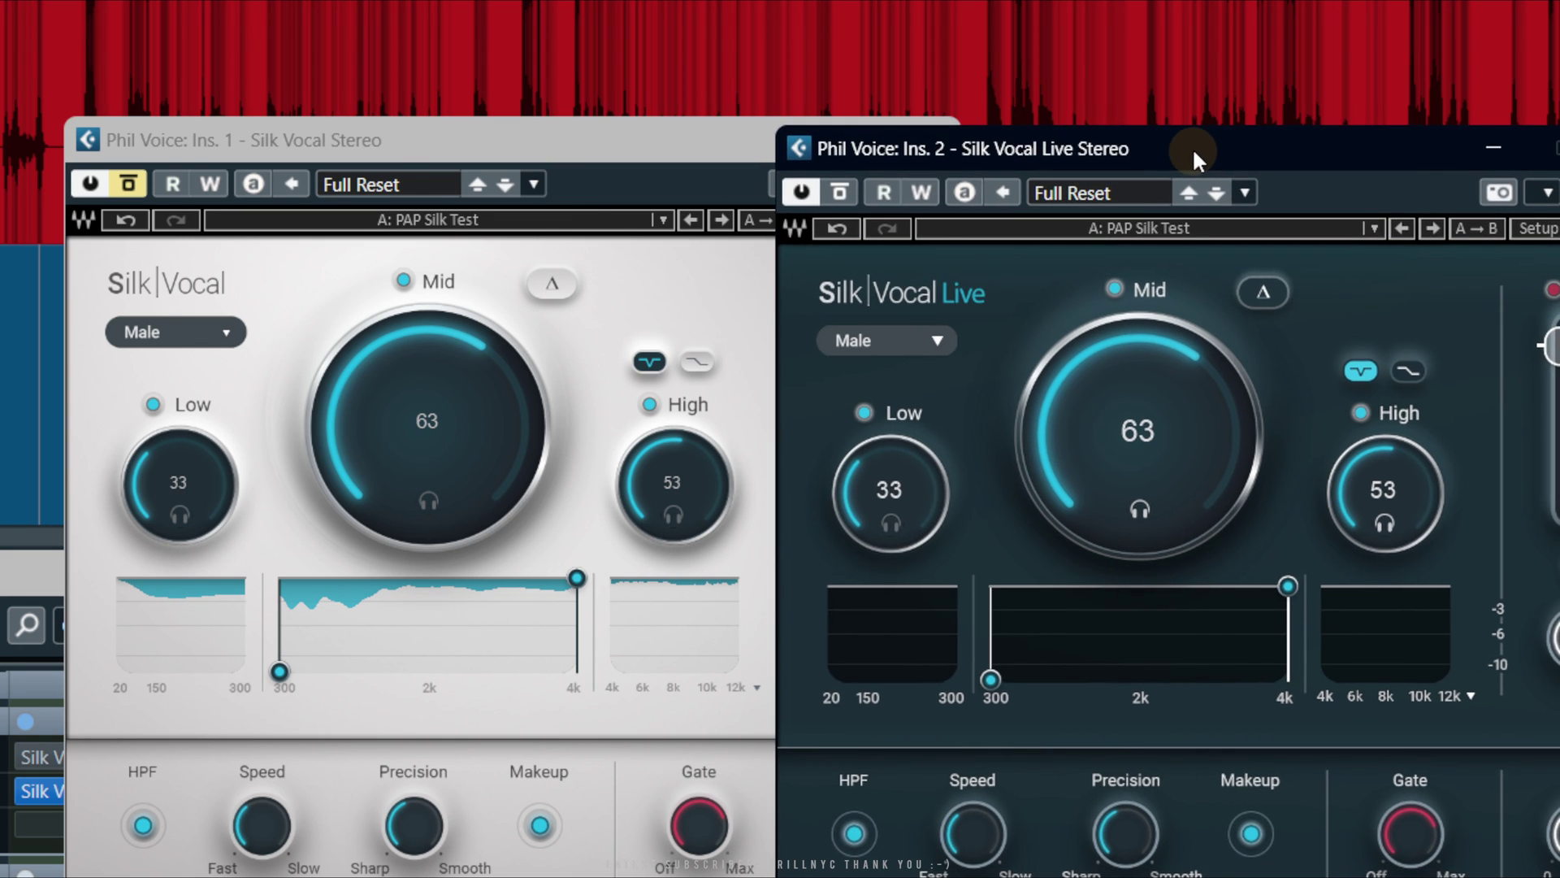